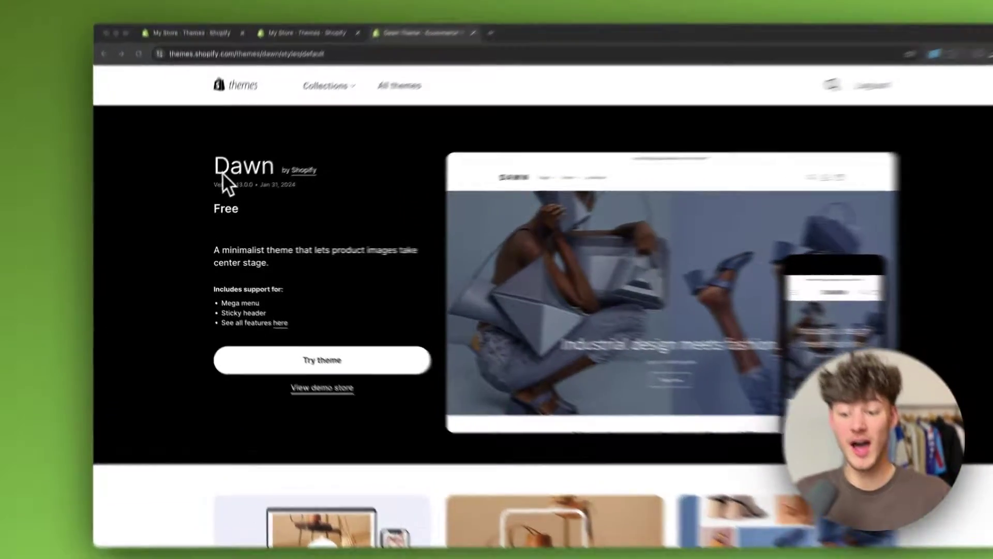
# - Open the Dawn theme's demo store and look through its home page, including the product listings
pyautogui.moveTo(209, 182); pyautogui.dragTo(273, 185)
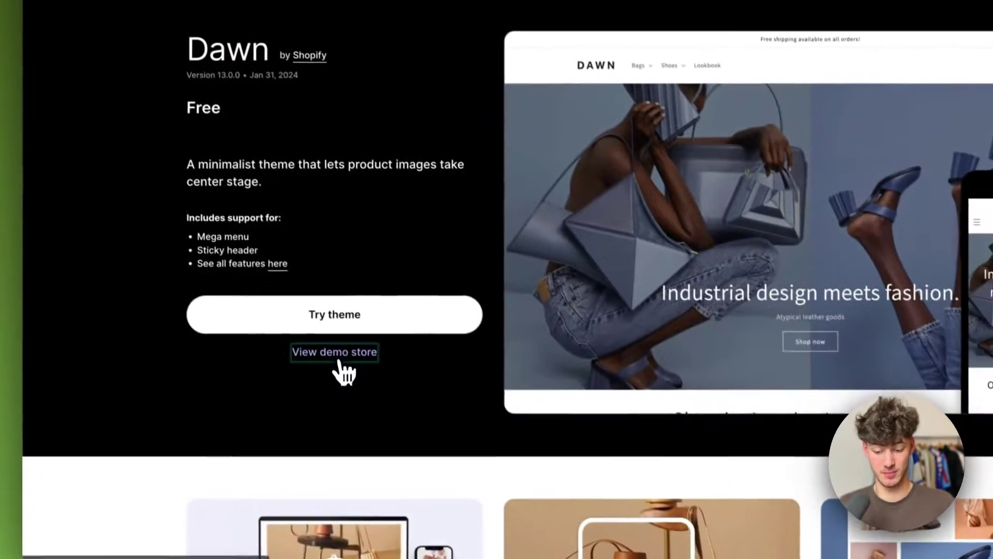
pyautogui.click(362, 438)
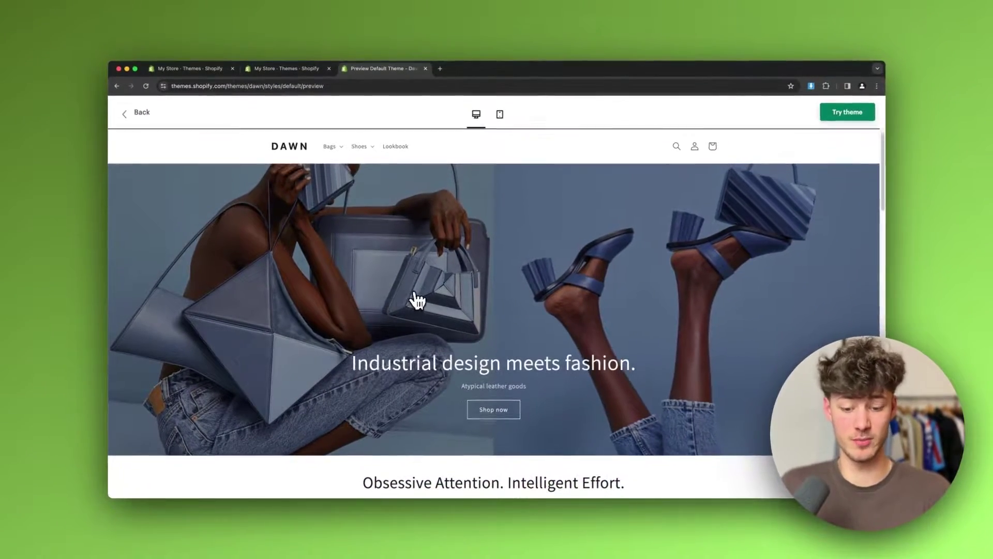
pyautogui.scroll(-15, 414, 301)
pyautogui.scroll(5, 424, 300)
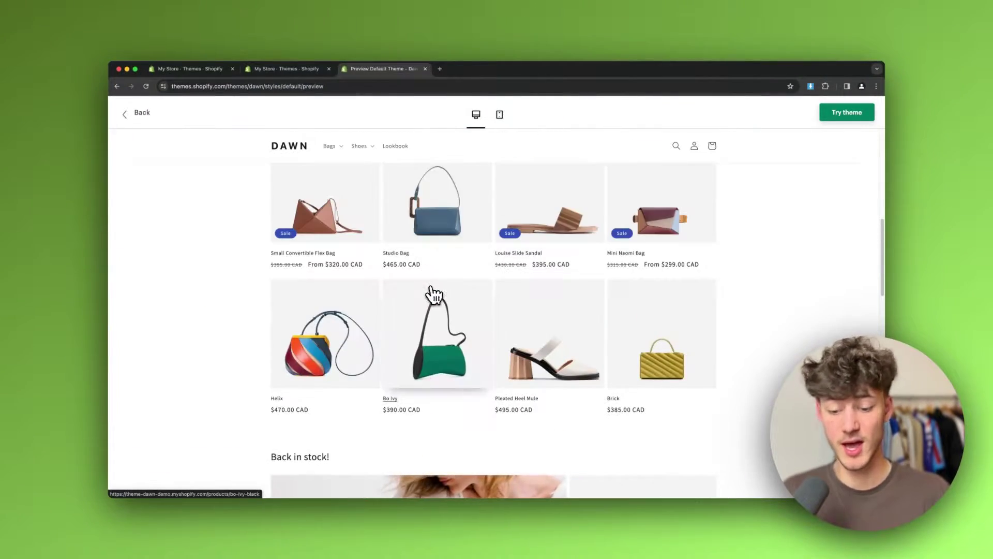
pyautogui.scroll(10, 445, 295)
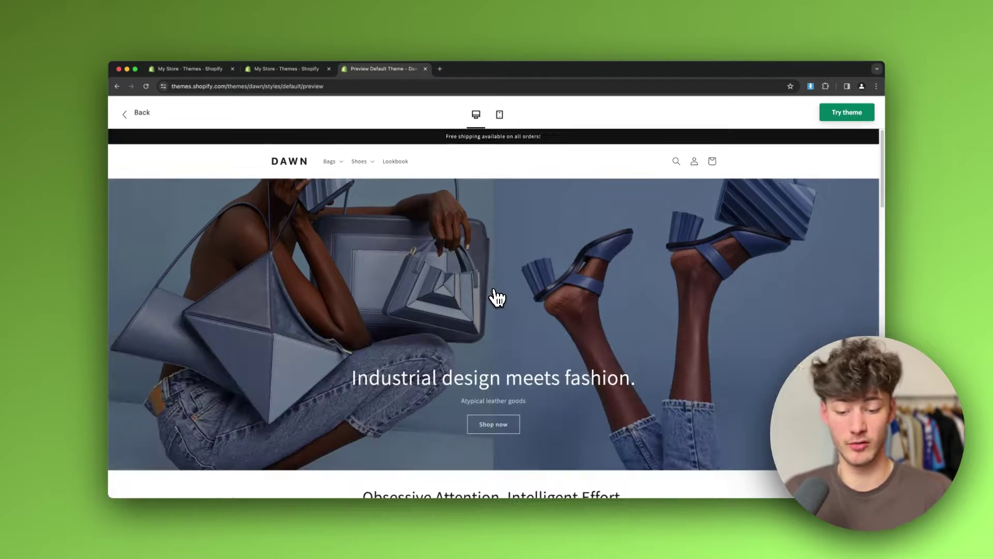
pyautogui.scroll(-7, 496, 293)
pyautogui.scroll(7, 495, 288)
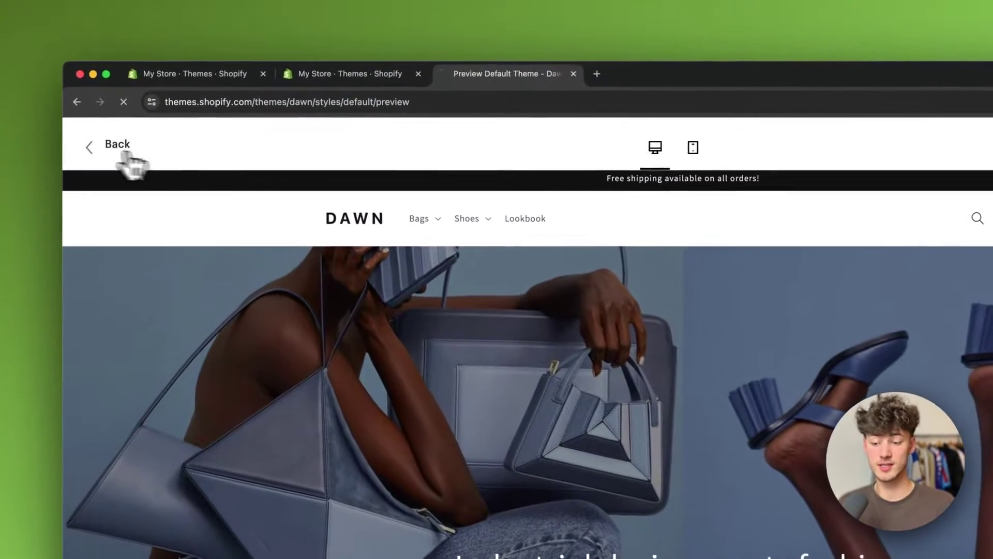
# - Leave the demo store, return to the store's theme library, and open the just-added Dawn theme for customization
pyautogui.click(140, 113)
pyautogui.click(285, 72)
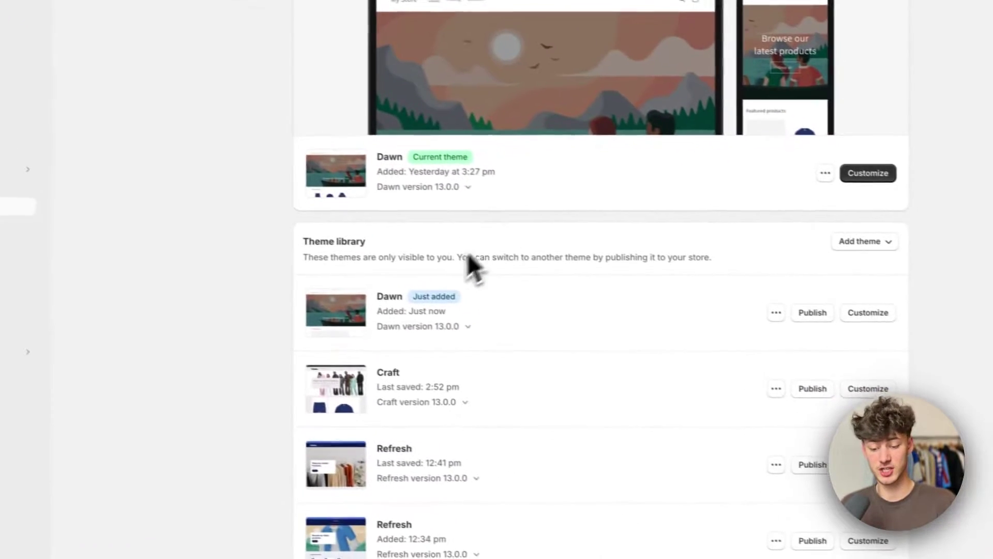
pyautogui.doubleClick(374, 300)
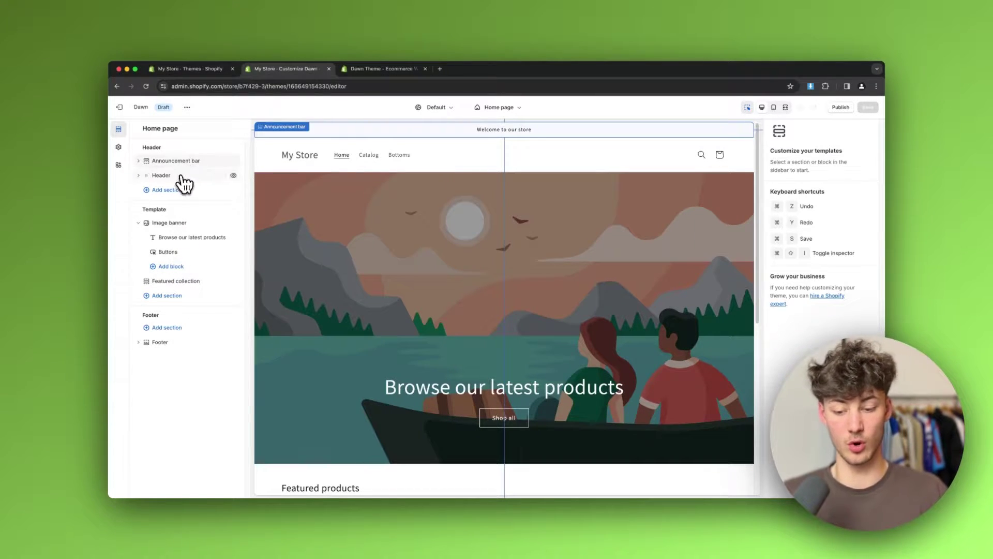
# - Examine the home page's header and image banner sections, including the banner's blocks and the settings of its heading
pyautogui.click(163, 176)
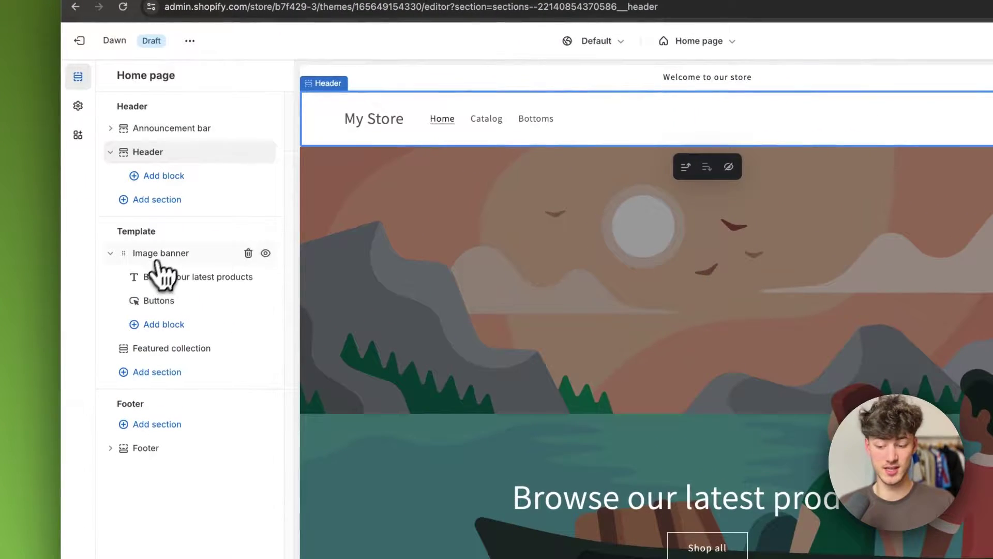
pyautogui.click(156, 258)
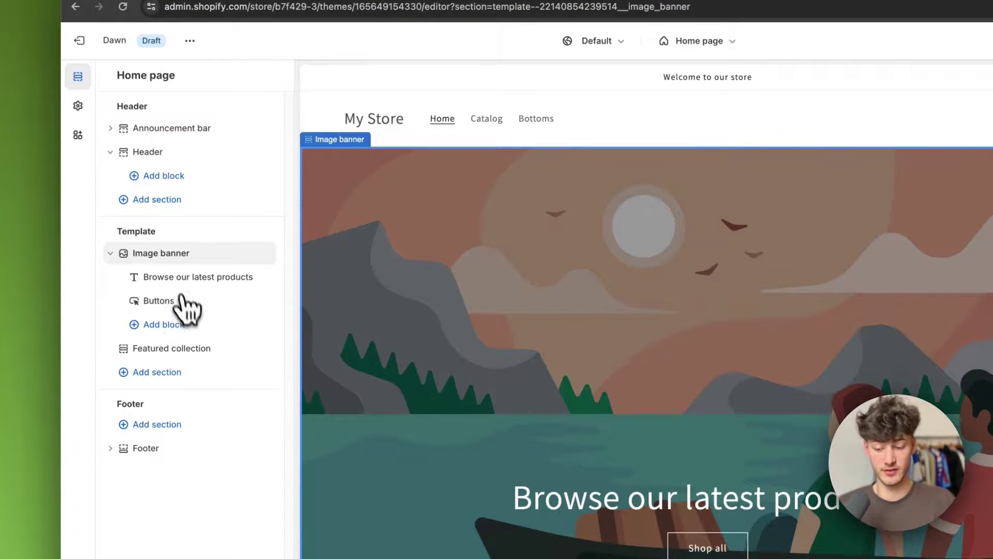
pyautogui.click(112, 254)
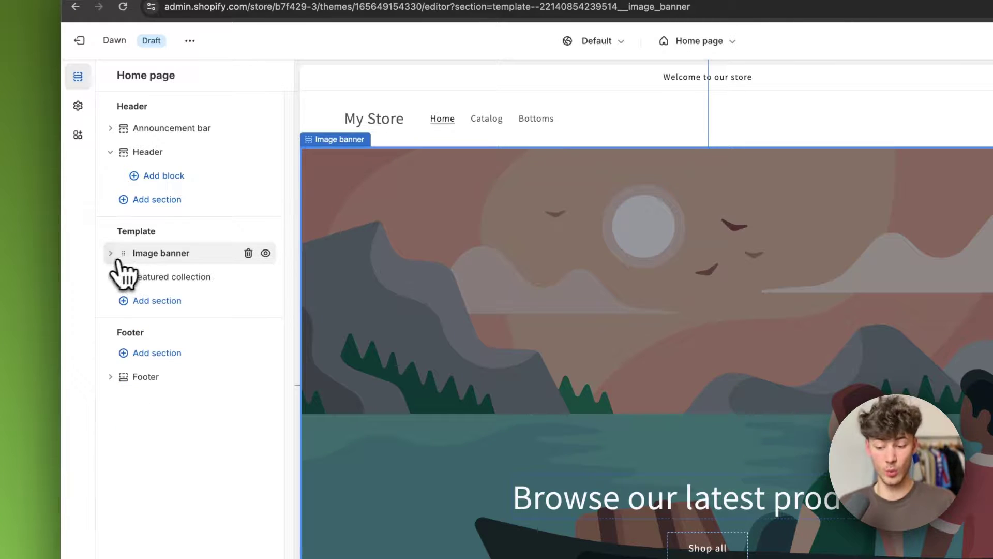
pyautogui.click(176, 259)
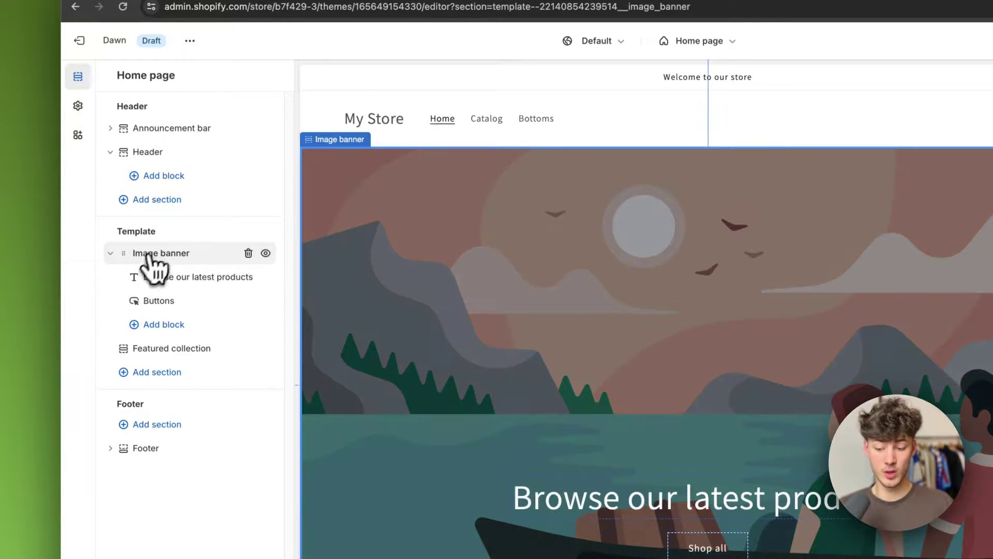
pyautogui.click(178, 277)
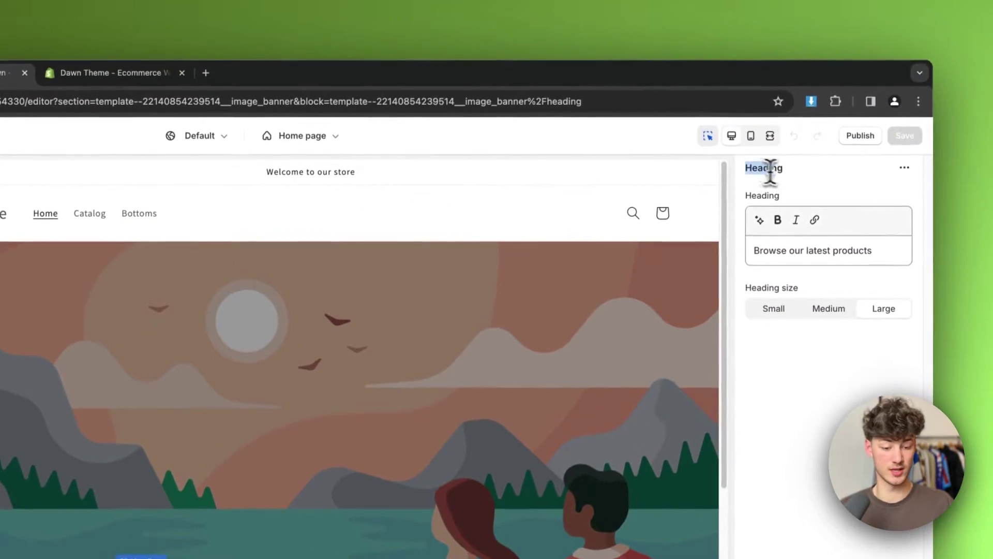
pyautogui.doubleClick(833, 72)
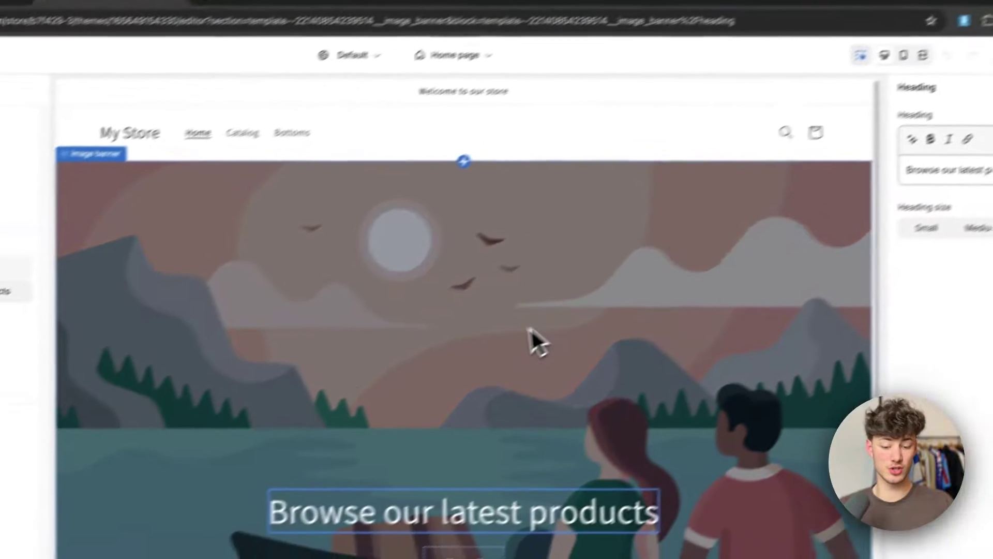
pyautogui.click(391, 458)
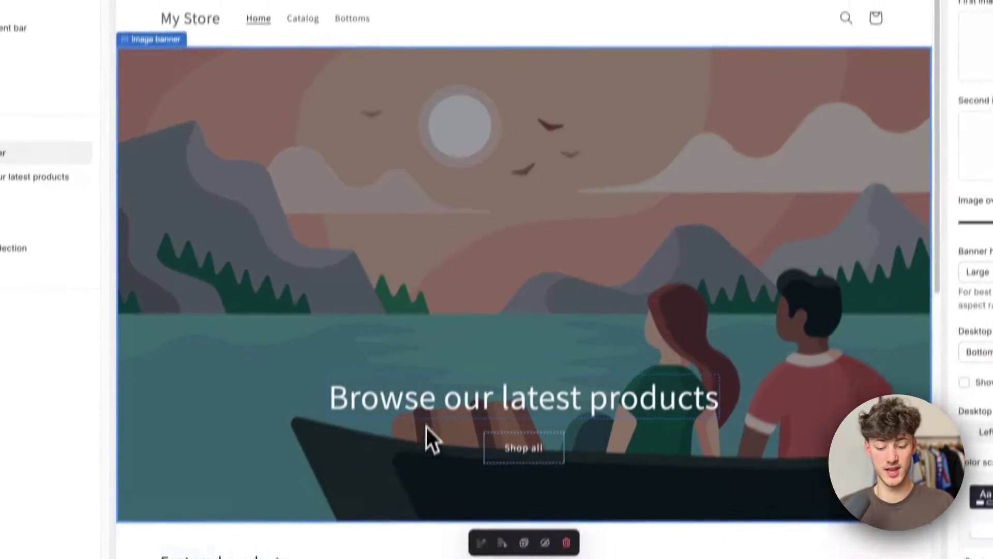
pyautogui.scroll(-1, 426, 427)
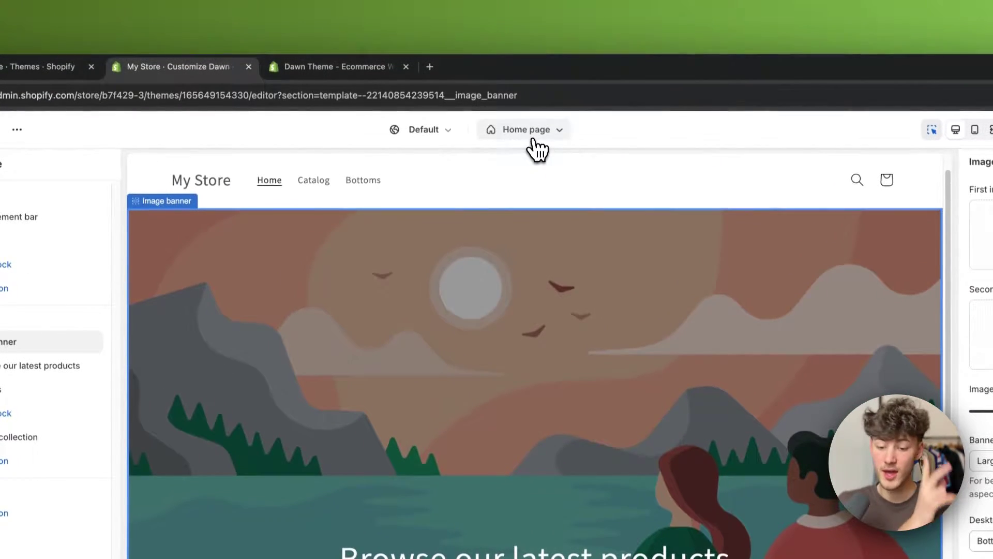
# - Preview the default product template, look through the whole product page, and return to the home page
pyautogui.click(528, 133)
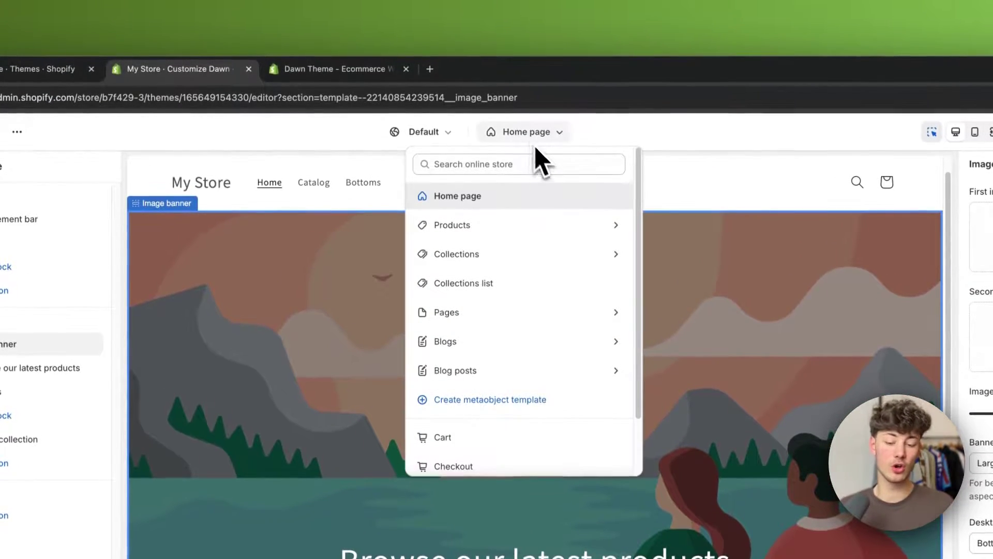
pyautogui.click(545, 228)
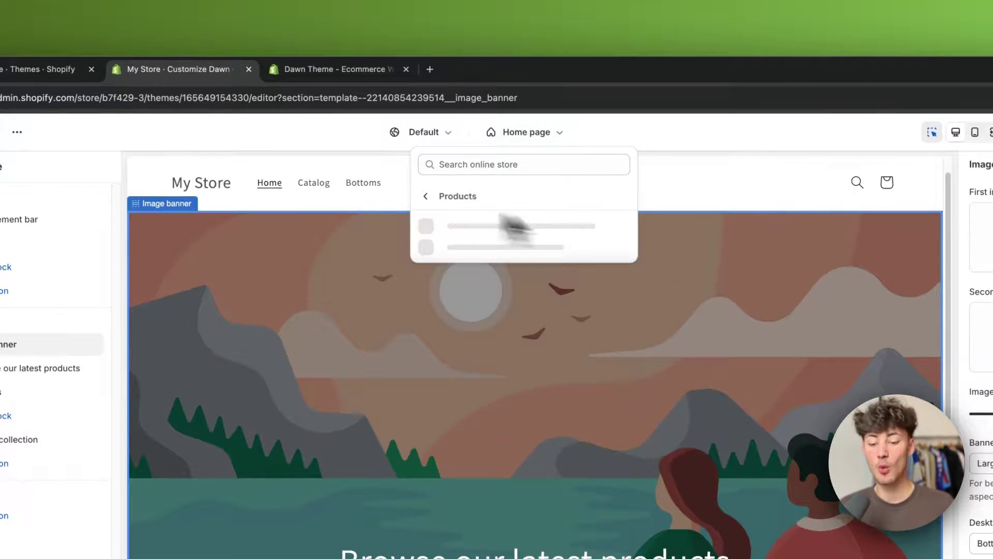
pyautogui.click(426, 197)
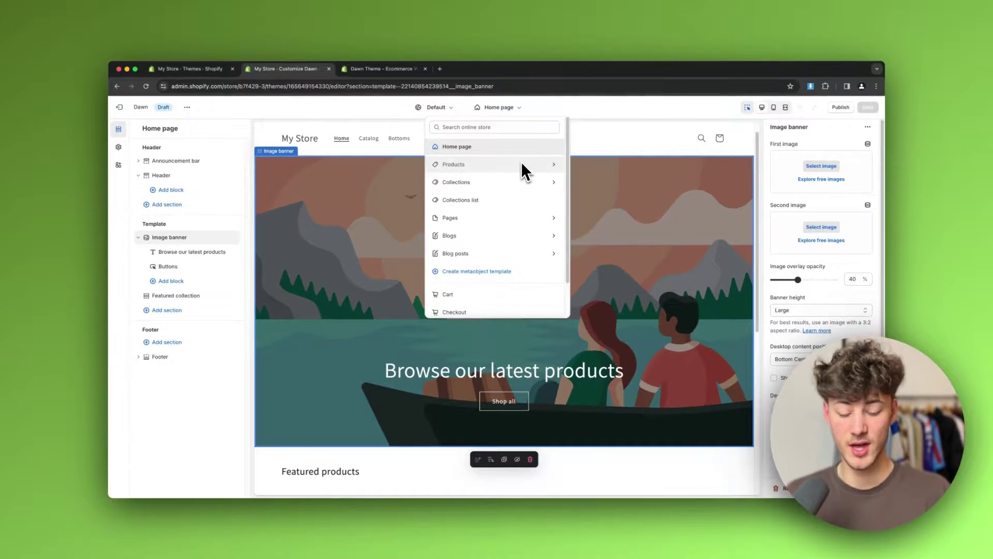
pyautogui.click(481, 166)
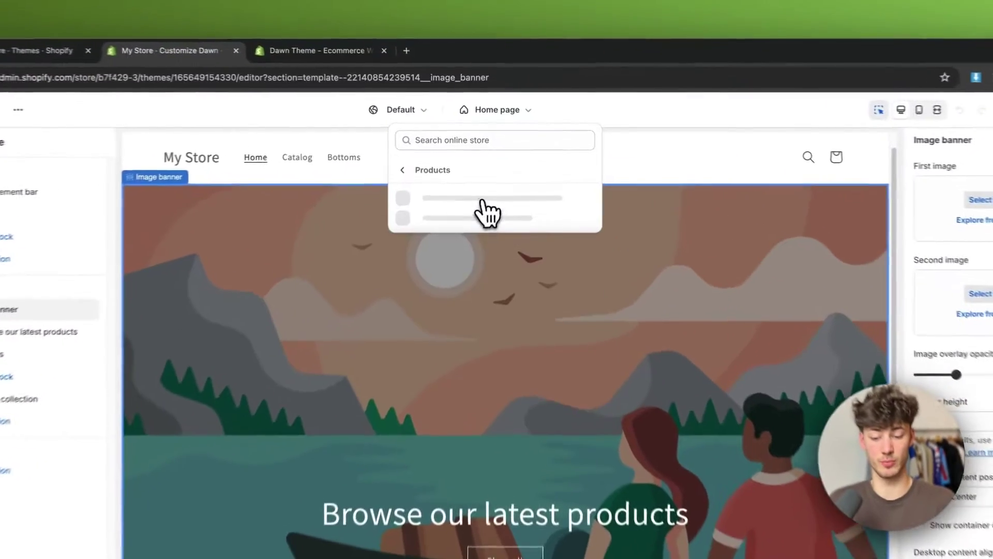
pyautogui.click(473, 166)
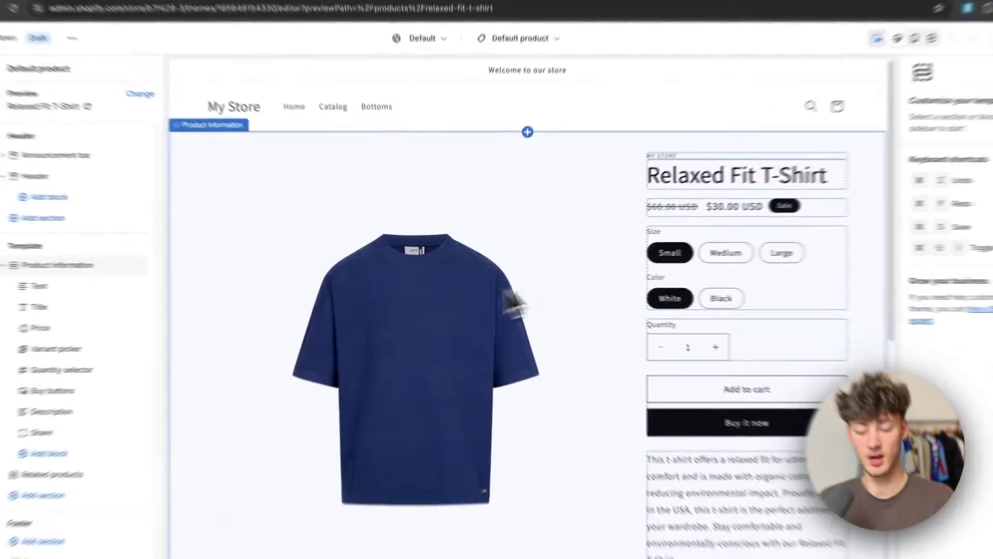
pyautogui.scroll(-5, 775, 303)
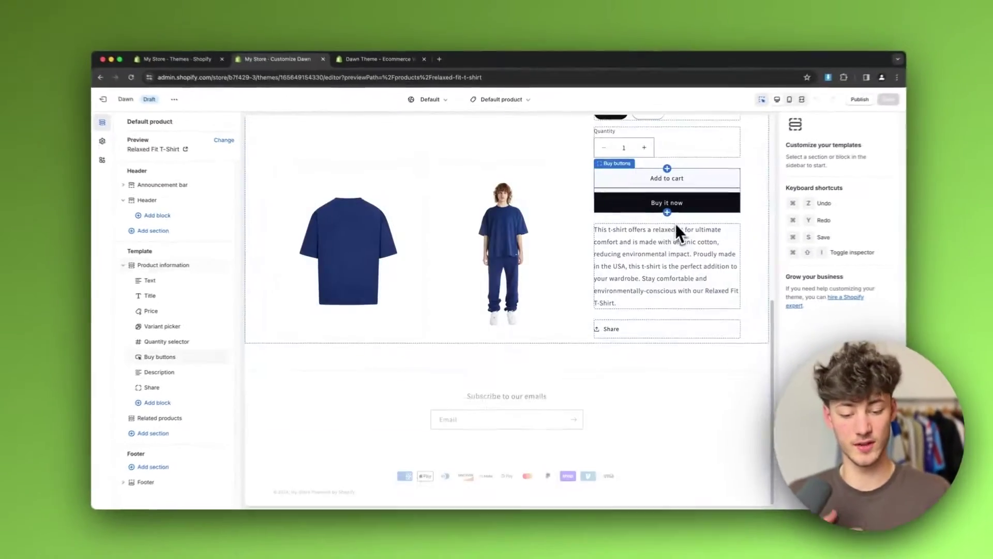
pyautogui.scroll(-3, 678, 233)
pyautogui.scroll(10, 492, 294)
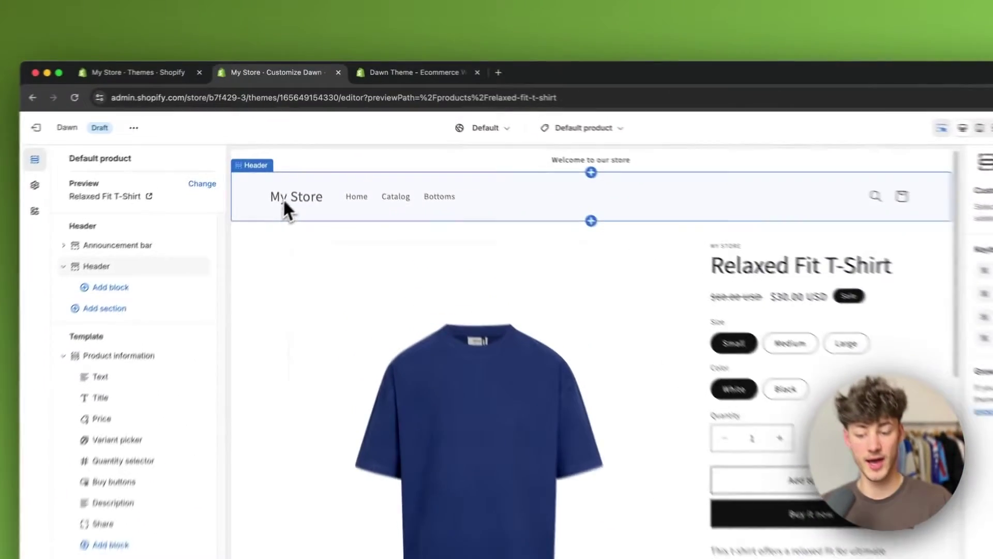
pyautogui.click(301, 159)
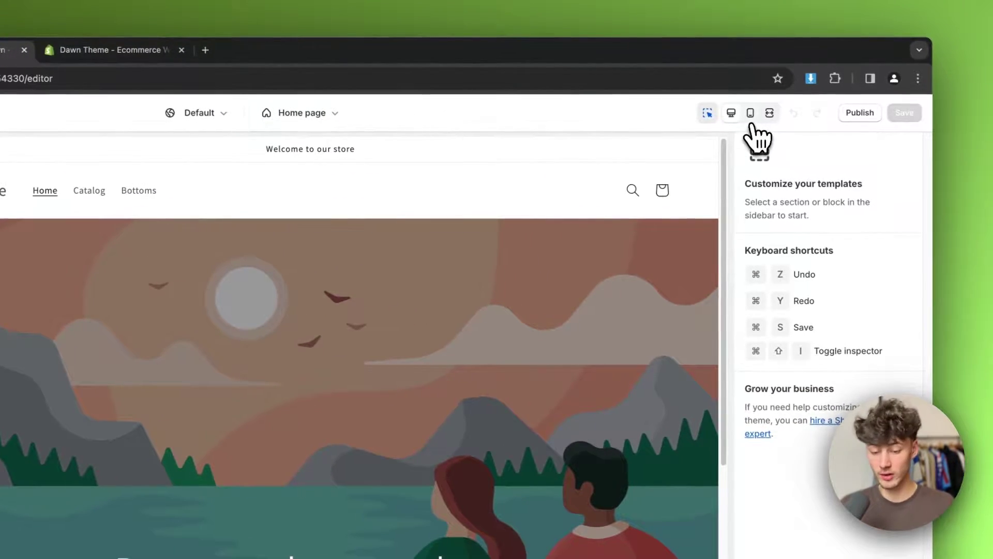
# - Compare the home page in mobile and desktop previews, ending in the desktop view
pyautogui.click(750, 113)
pyautogui.click(750, 113)
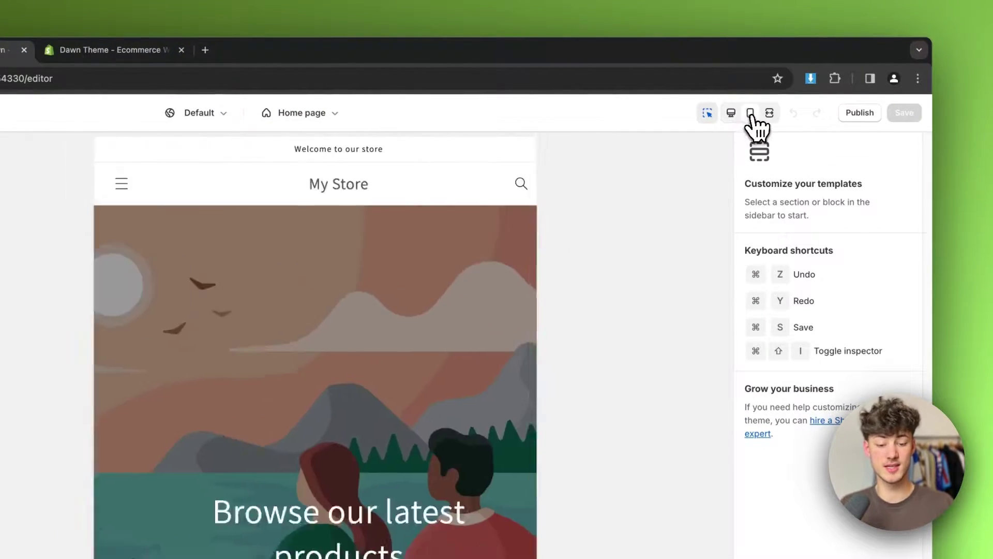
pyautogui.click(750, 113)
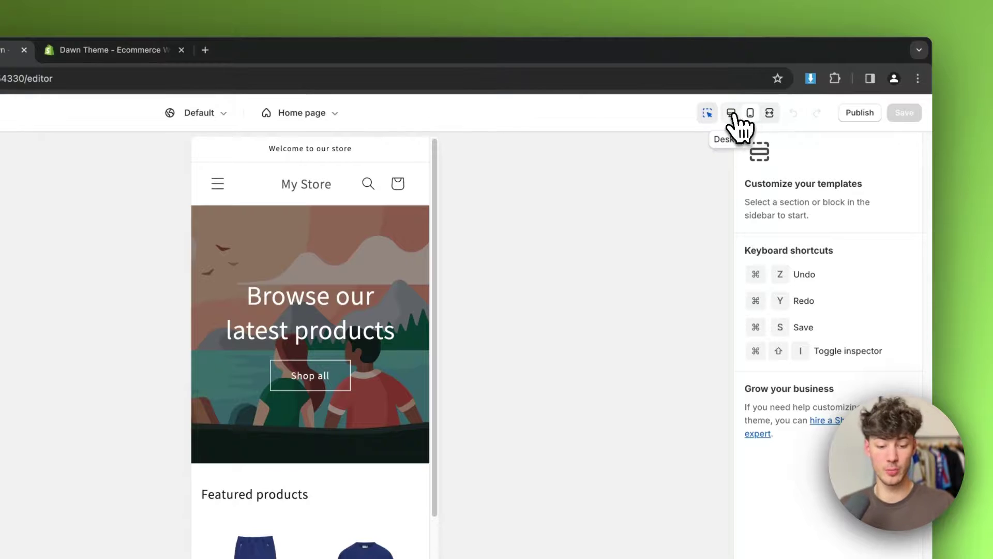
pyautogui.click(733, 114)
pyautogui.scroll(-5, 643, 248)
pyautogui.scroll(5, 643, 249)
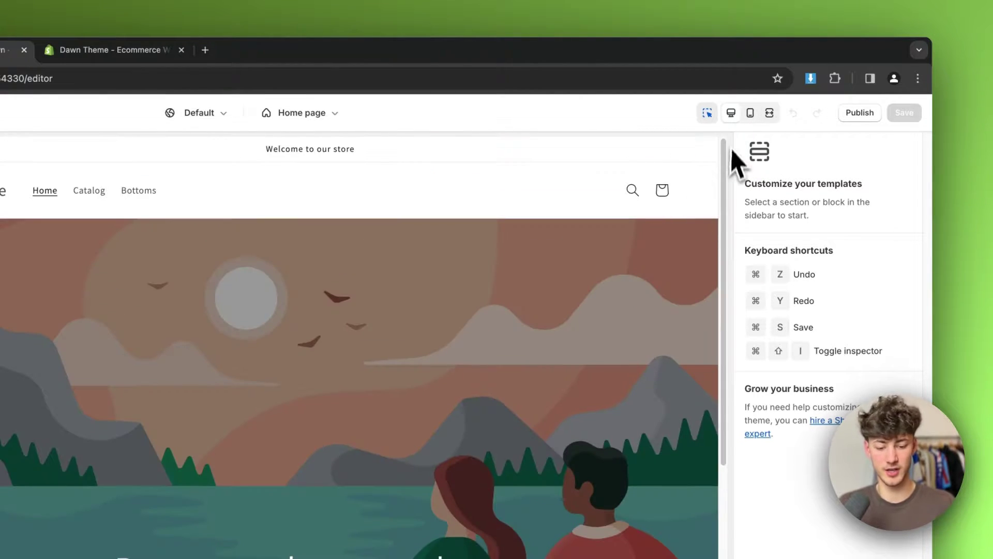
pyautogui.click(750, 113)
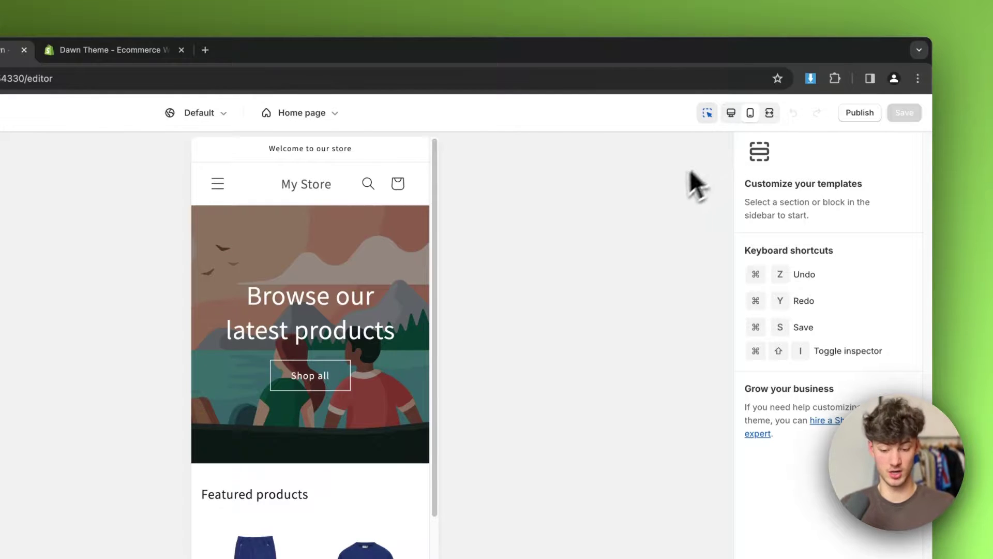
pyautogui.rightClick(677, 197)
pyautogui.click(551, 374)
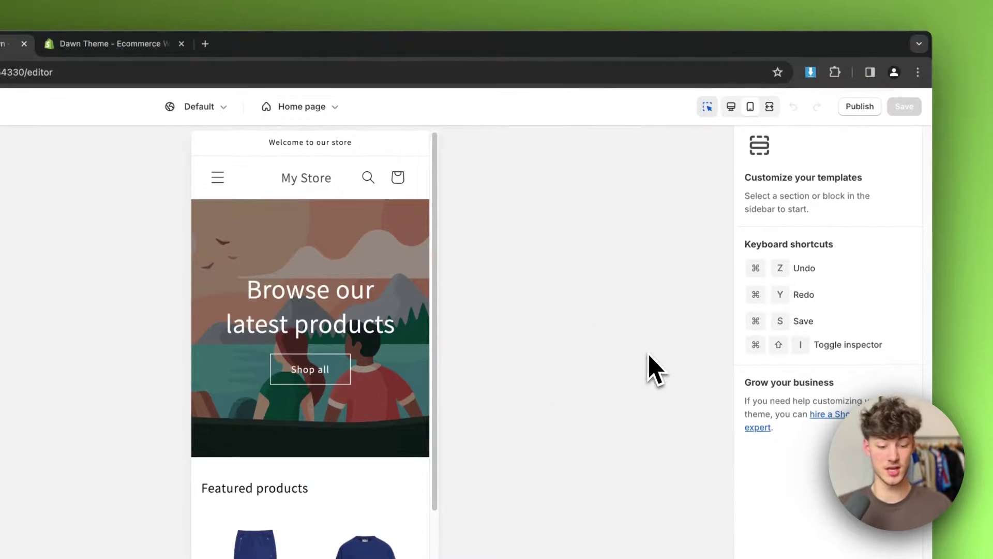
pyautogui.click(731, 107)
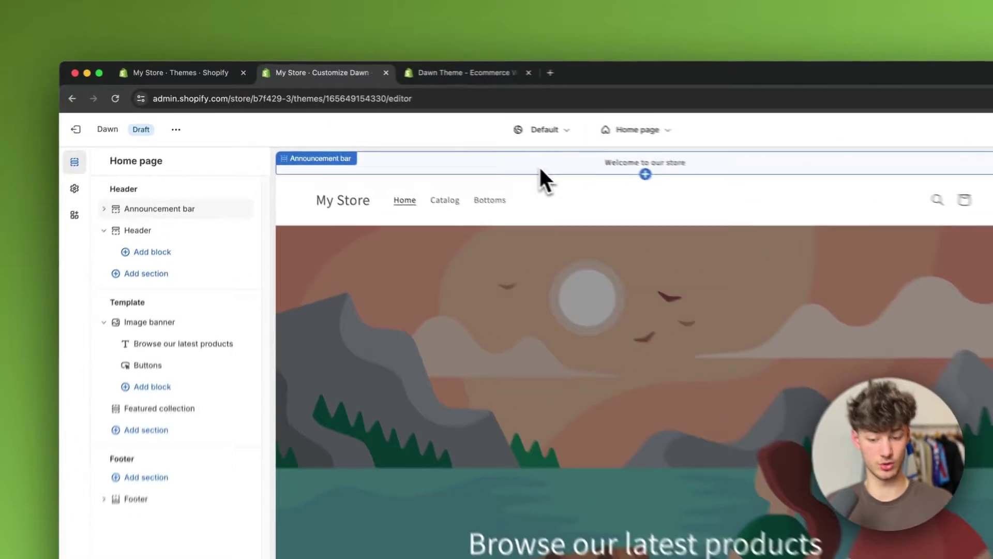
# - Set the text of the announcement bar's existing announcement to "20% OFF ALL ORDERS ABOVE $200"
pyautogui.click(431, 133)
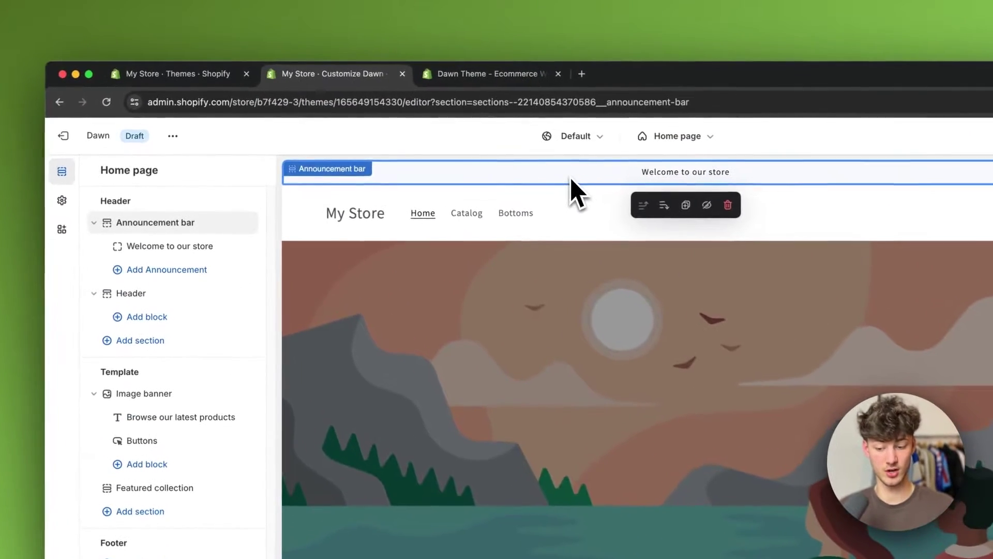
pyautogui.click(191, 251)
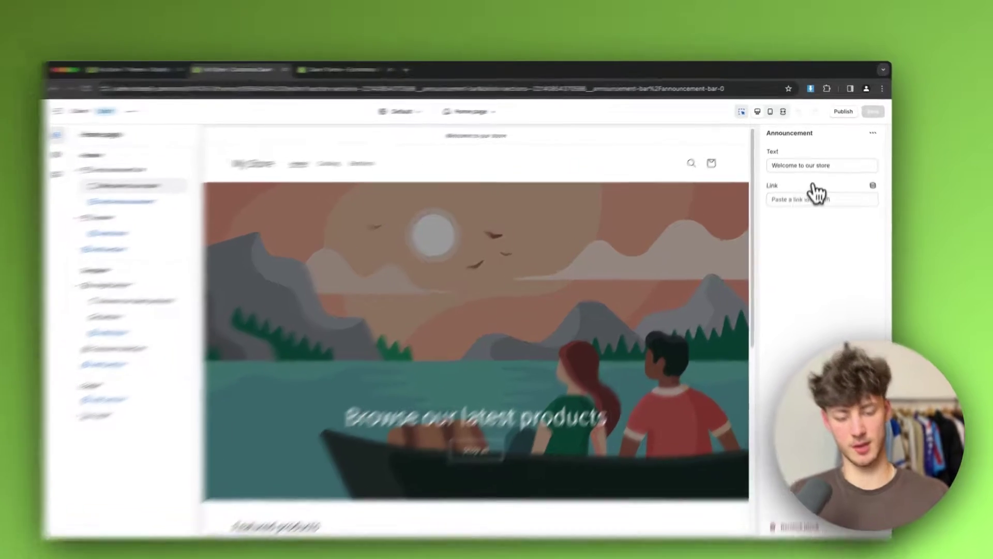
pyautogui.tripleClick(822, 157)
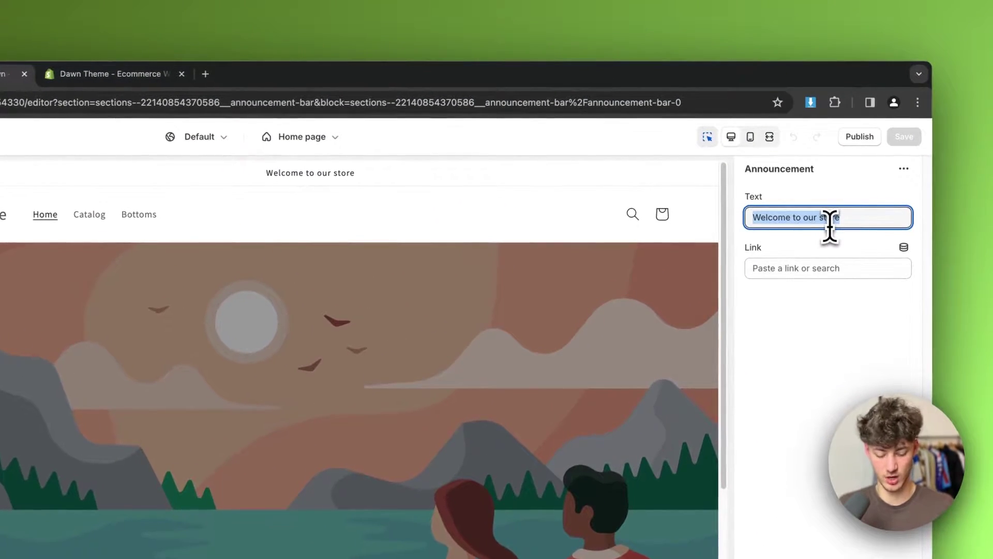
pyautogui.write('20% ')
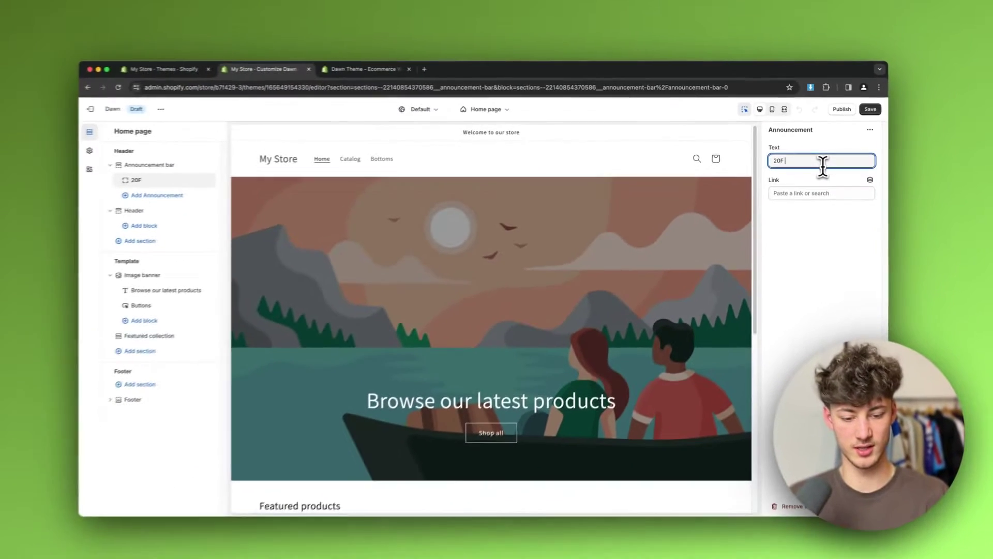
pyautogui.write('OFF ALL ORDERS ABOVE $200')
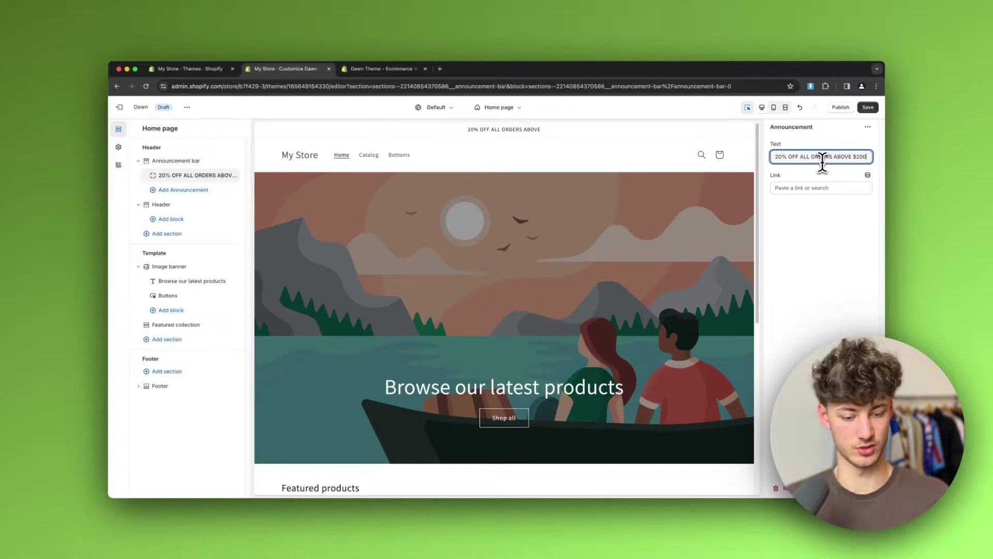
# - Link the announcement to the store's All products page
pyautogui.click(874, 200)
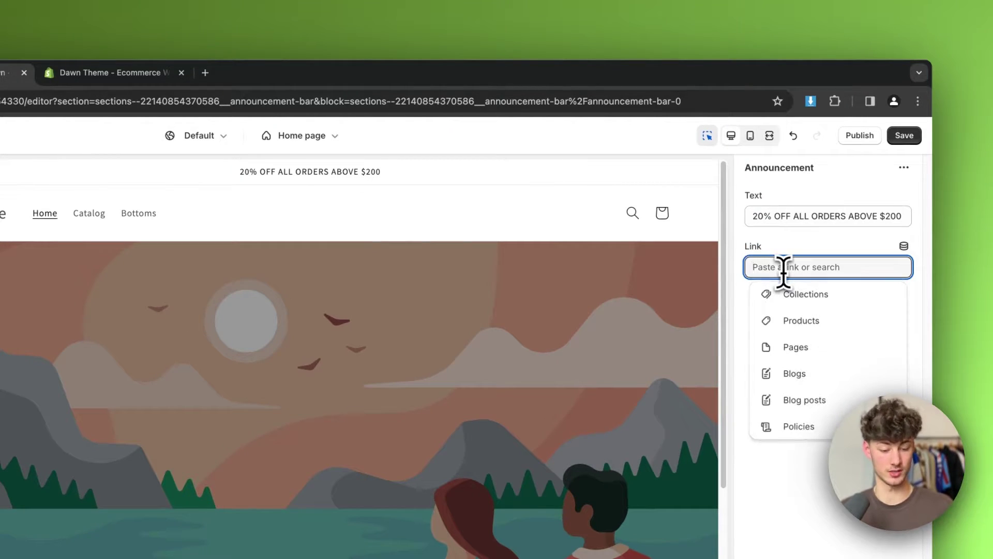
pyautogui.click(787, 293)
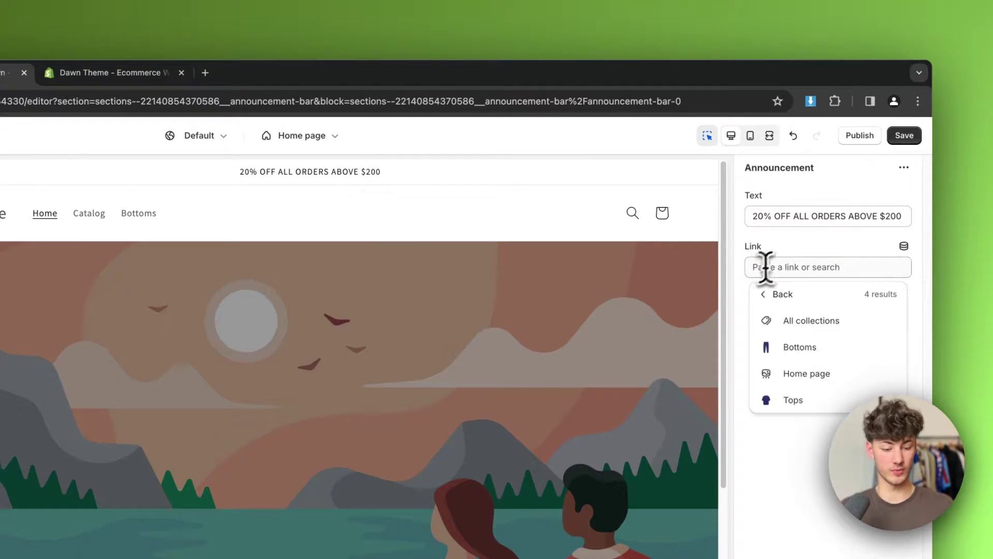
pyautogui.click(781, 293)
pyautogui.click(804, 319)
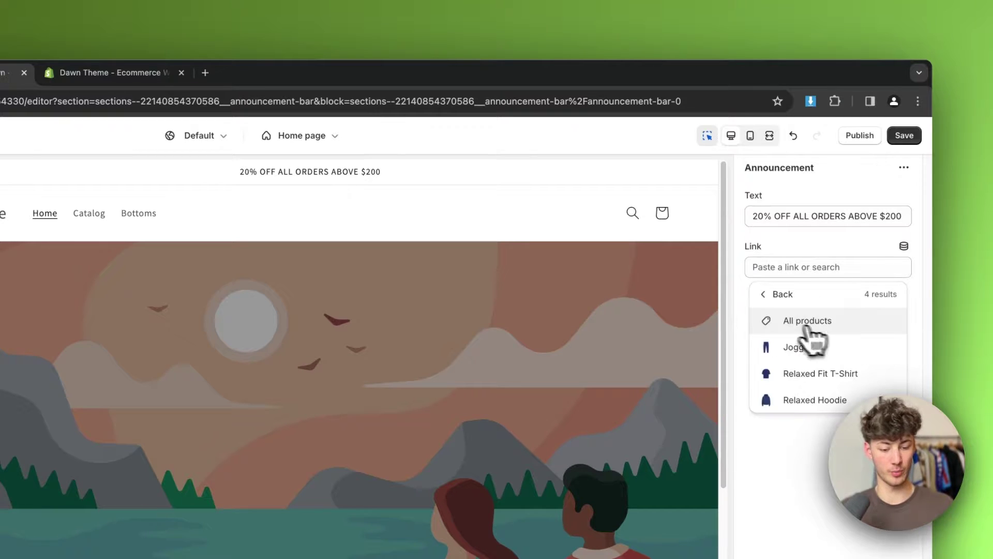
pyautogui.click(808, 323)
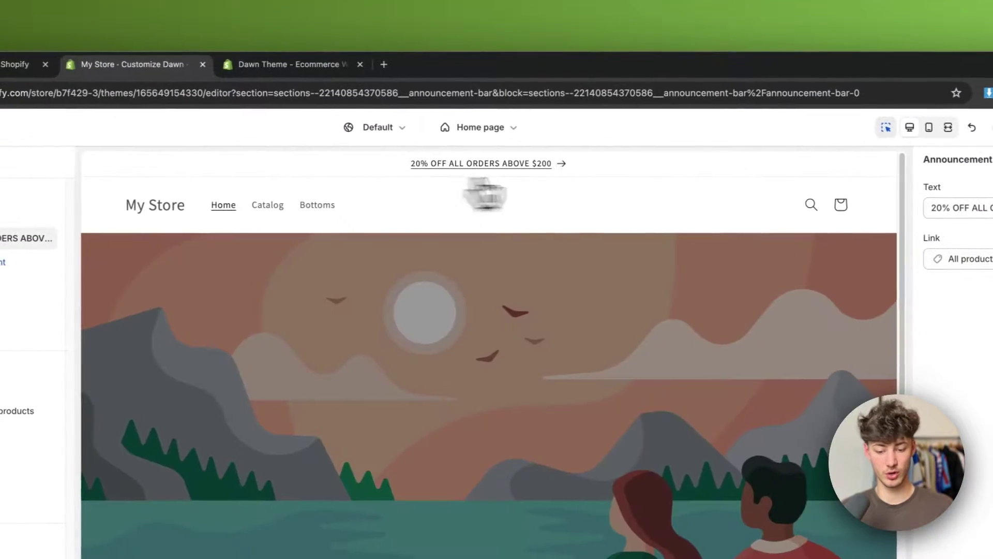
# - Test the announcement's link in the preview, look through the product listing it opens, and return to the home page
pyautogui.moveTo(308, 189)
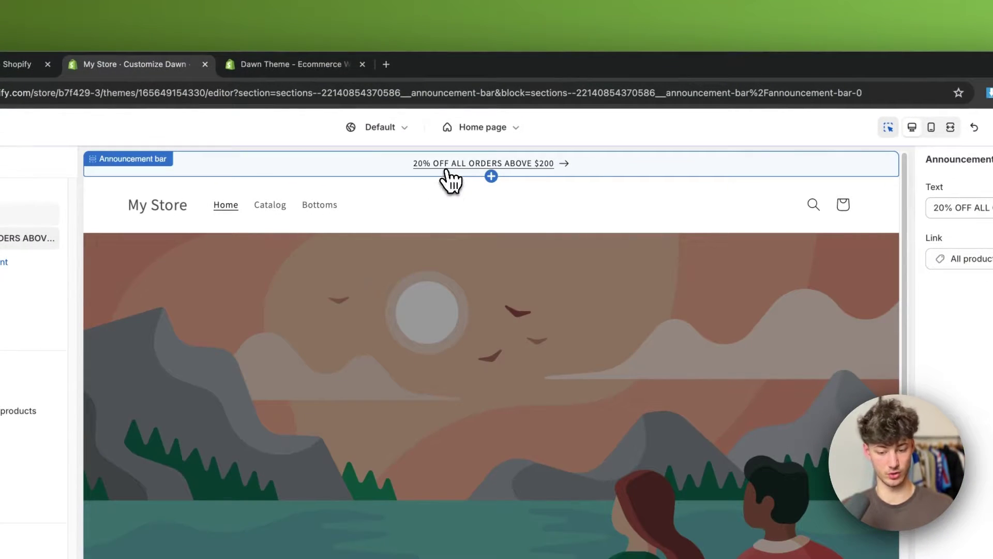
pyautogui.click(451, 180)
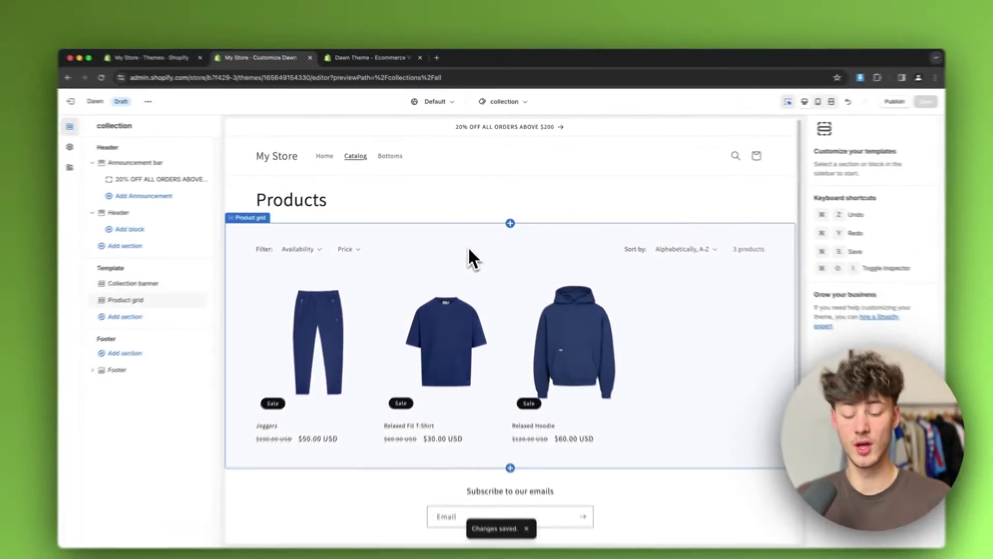
pyautogui.scroll(-2, 455, 269)
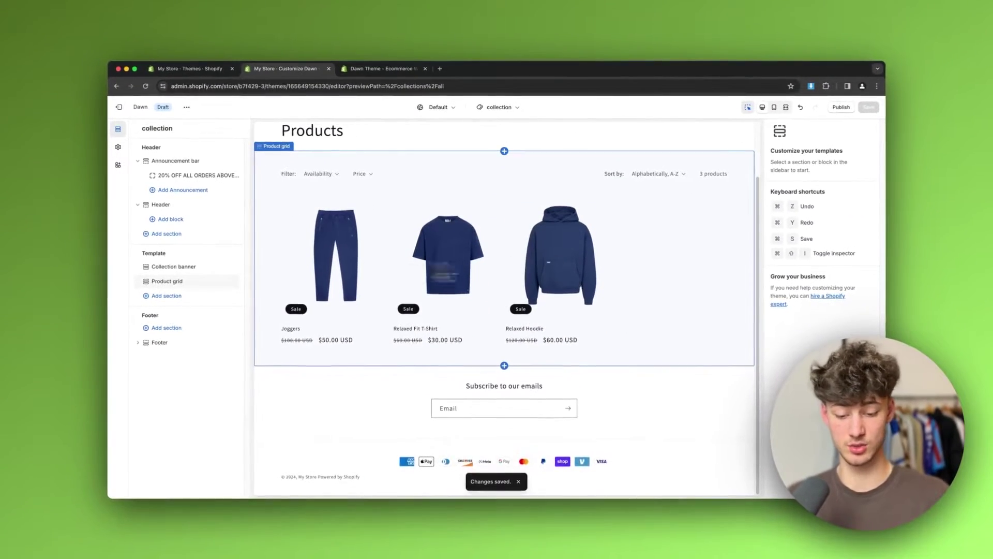
pyautogui.scroll(2, 547, 268)
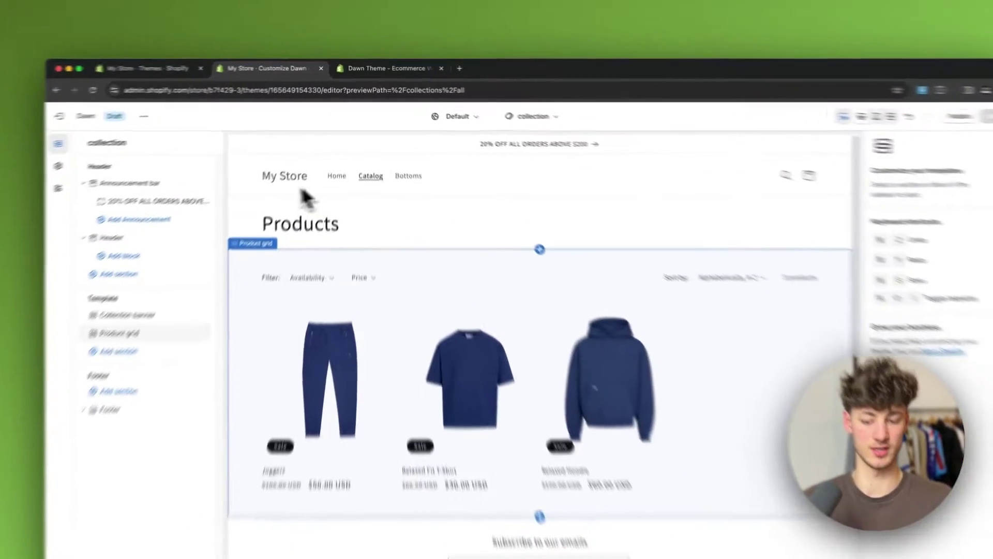
pyautogui.click(300, 155)
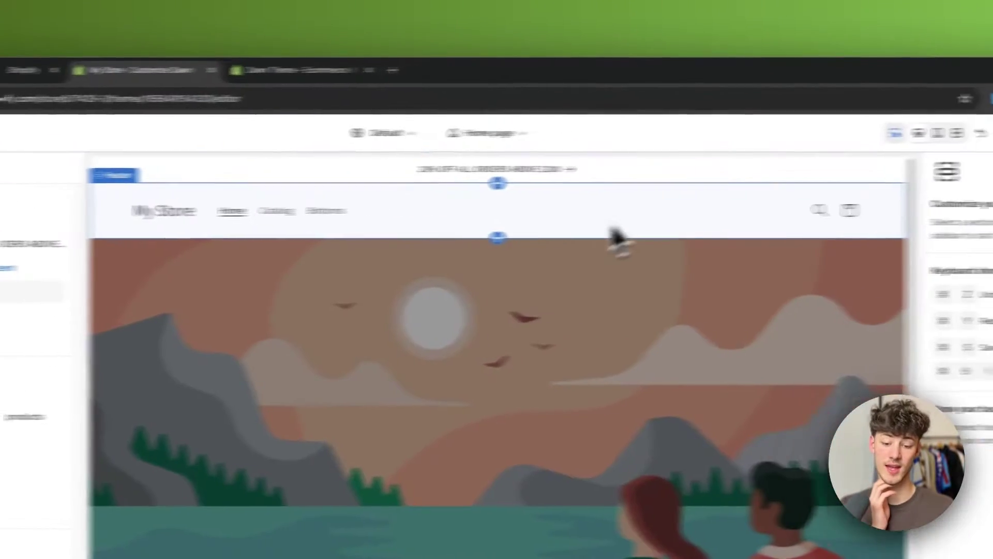
# - Set the announcement bar's color scheme to Scheme 3
pyautogui.click(704, 171)
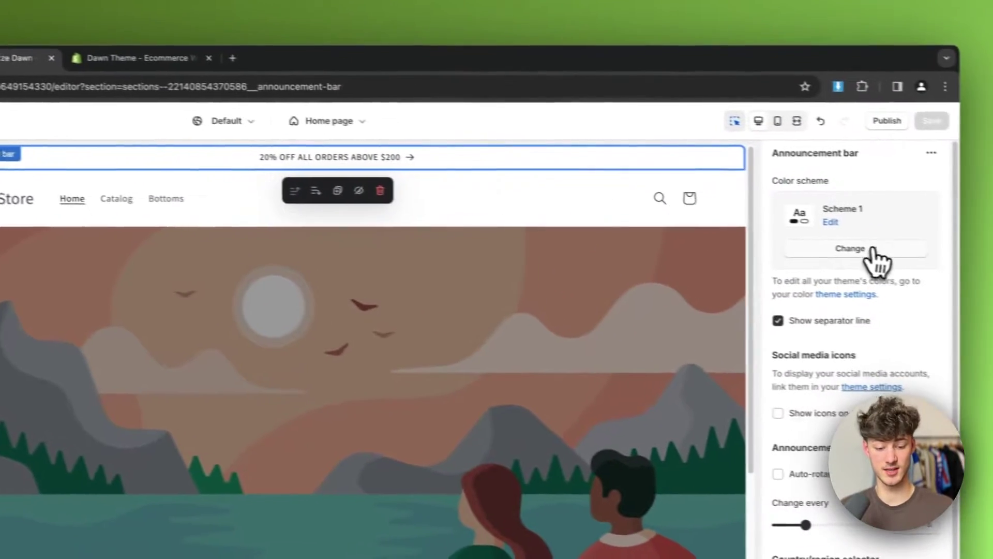
pyautogui.click(873, 250)
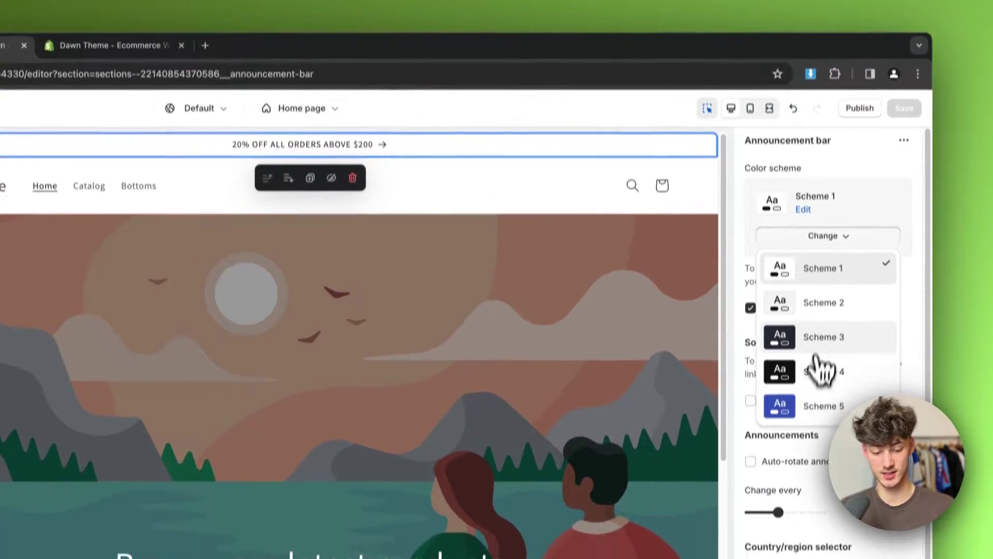
pyautogui.click(824, 357)
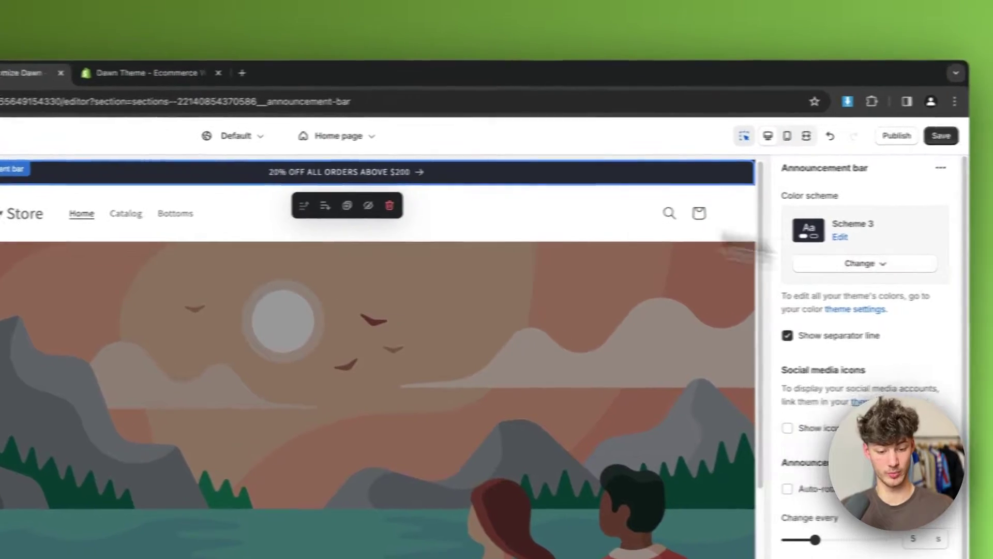
# - Try Scheme 5 on the announcement bar, and switch it back to Scheme 3
pyautogui.click(607, 314)
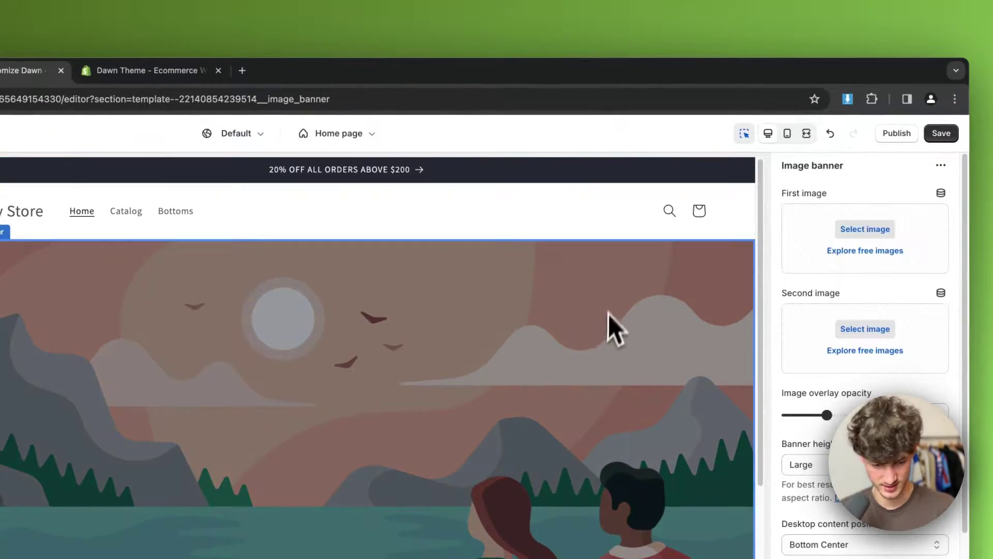
pyautogui.click(595, 170)
pyautogui.click(859, 262)
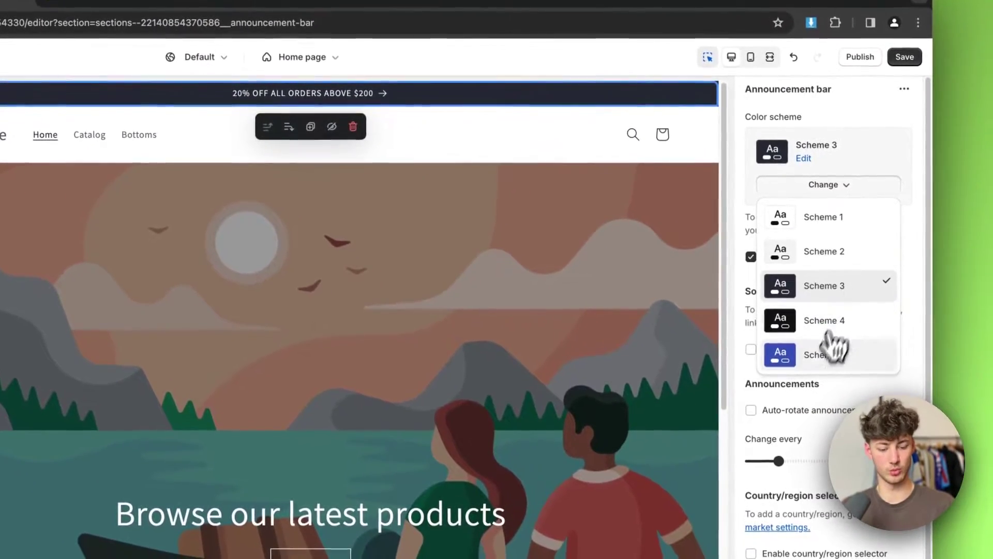
pyautogui.click(868, 432)
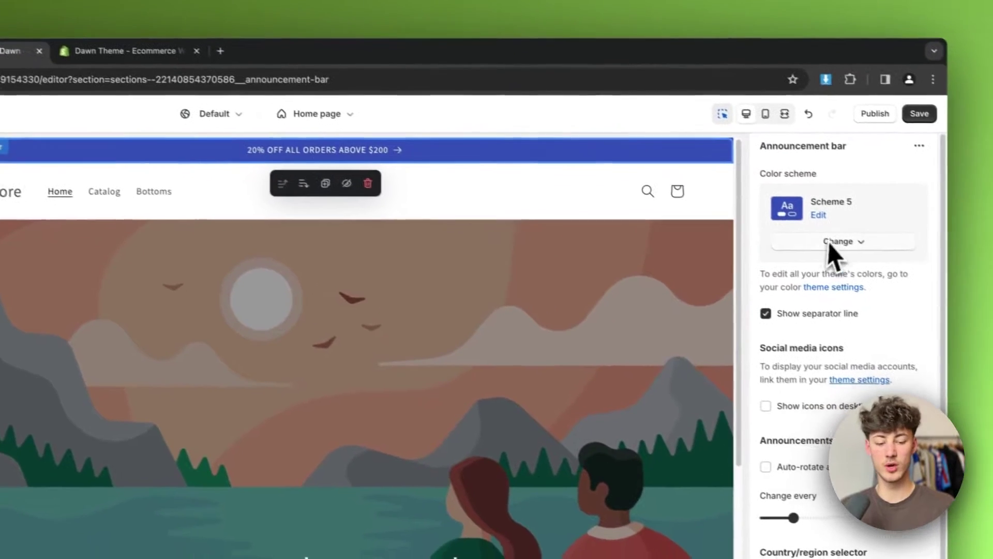
pyautogui.click(830, 186)
pyautogui.click(840, 336)
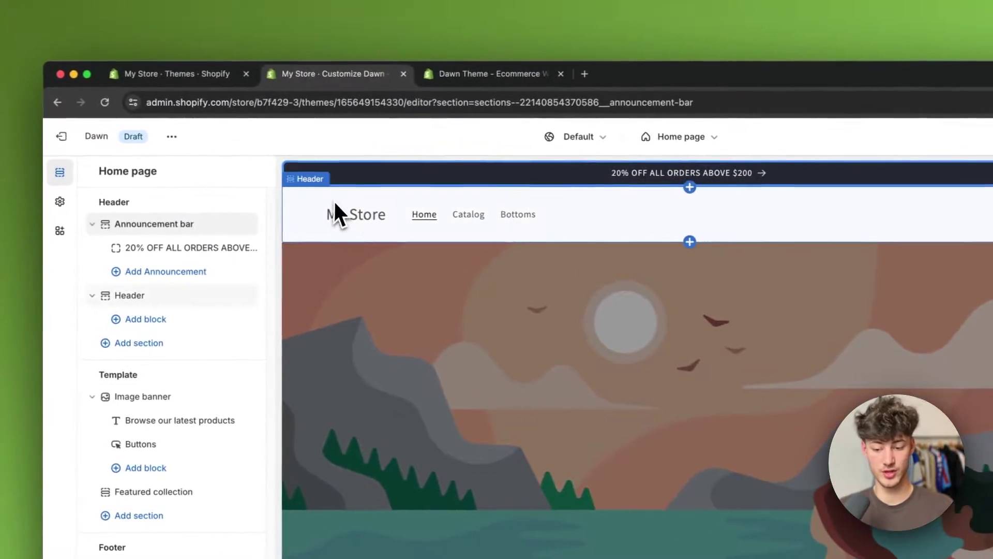
# - In the theme settings, set the logo to the black krause_logo_42762c54 PNG from the store library and its desktop width to 130 px
pyautogui.click(321, 212)
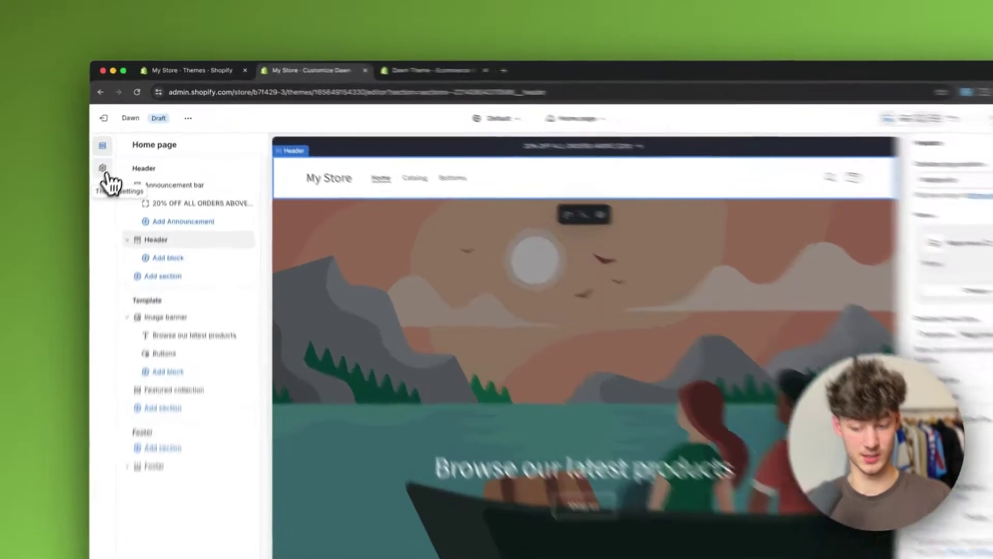
pyautogui.click(119, 148)
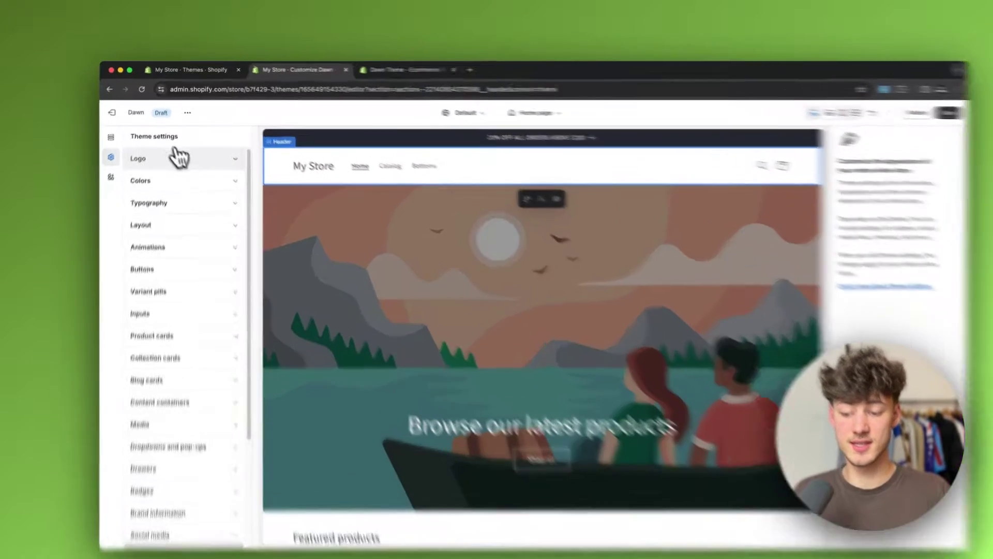
pyautogui.click(233, 149)
pyautogui.click(184, 256)
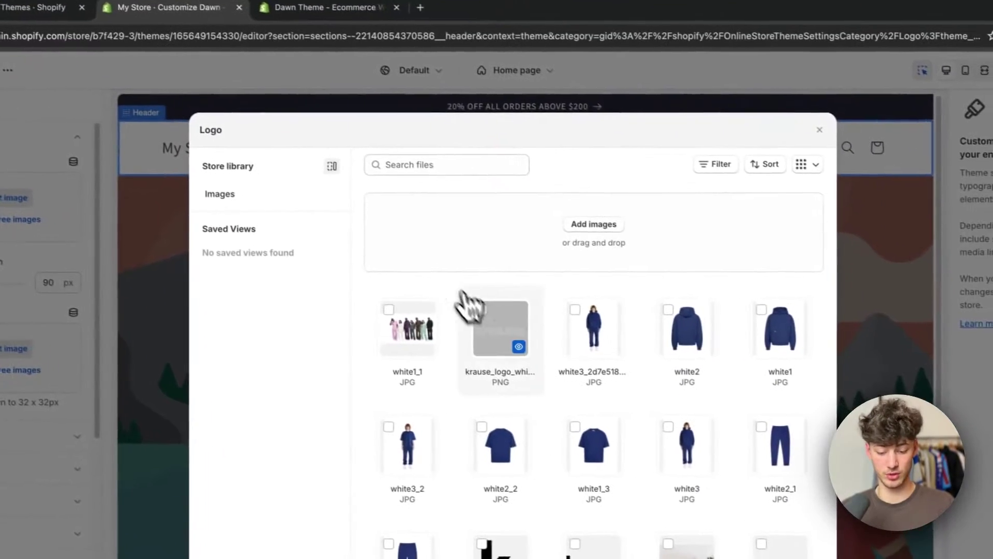
pyautogui.scroll(-3, 464, 294)
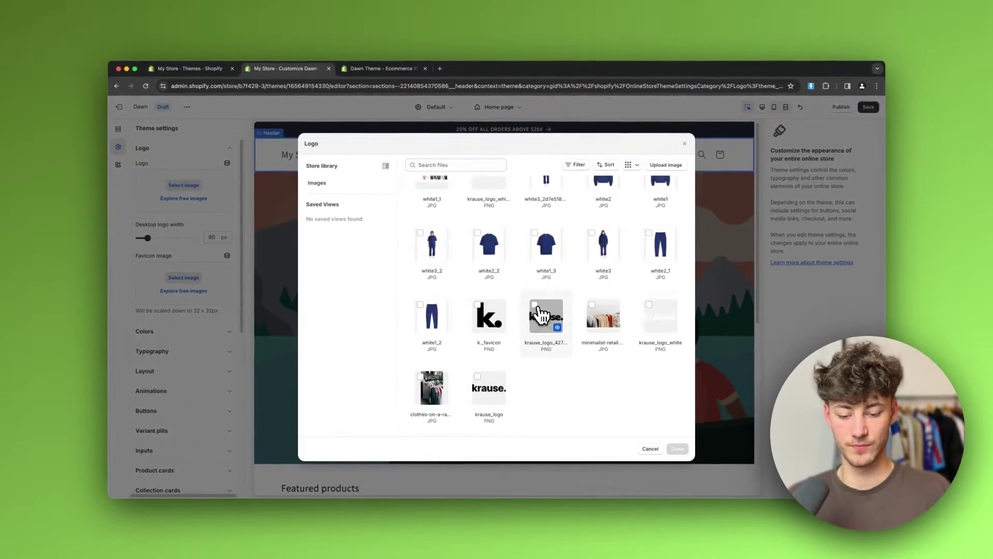
pyautogui.scroll(2, 550, 302)
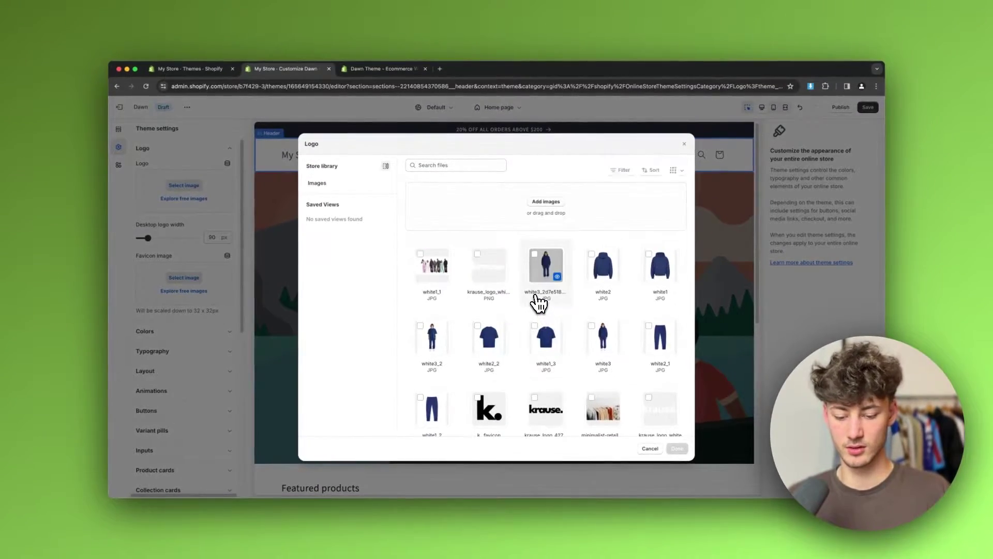
pyautogui.scroll(-2, 551, 302)
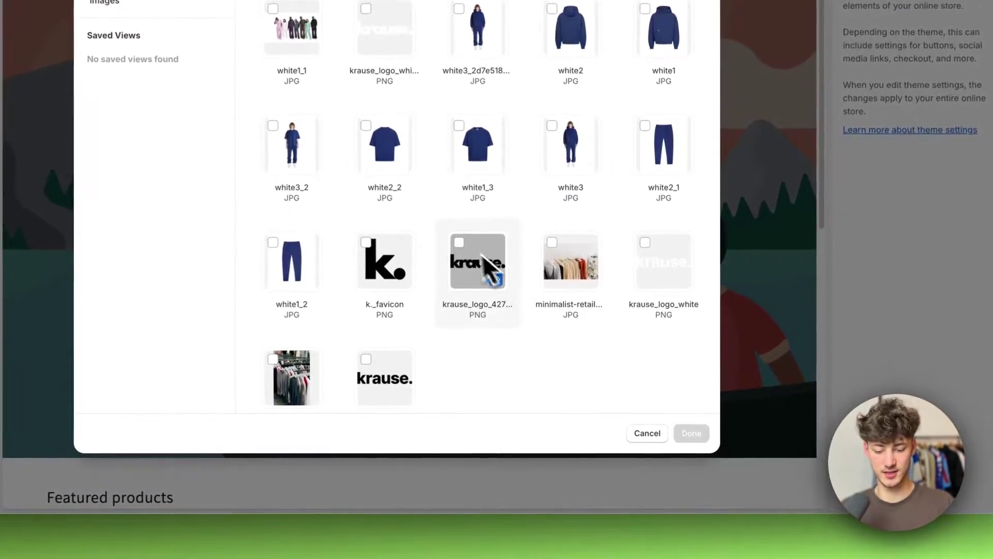
pyautogui.click(548, 338)
pyautogui.click(691, 434)
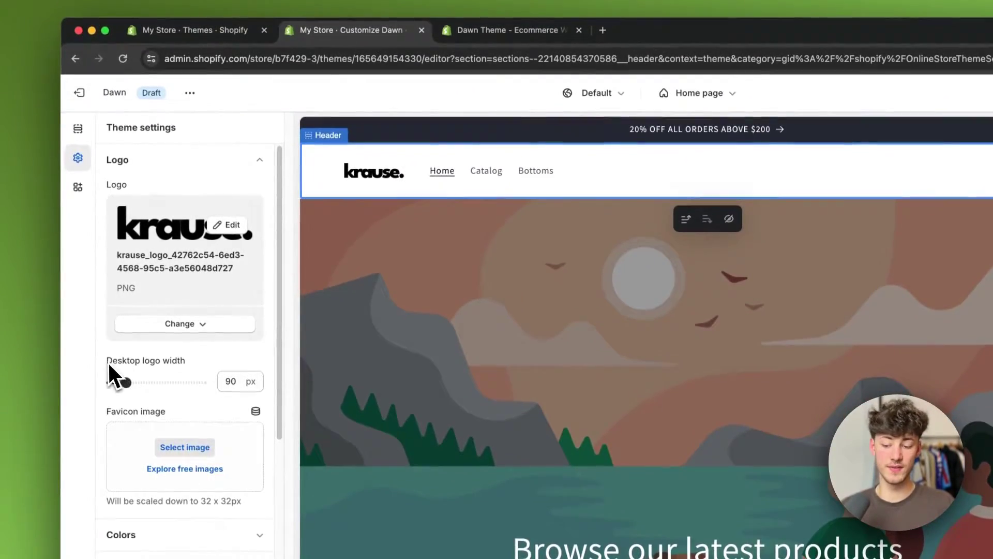
pyautogui.moveTo(103, 401); pyautogui.dragTo(183, 402)
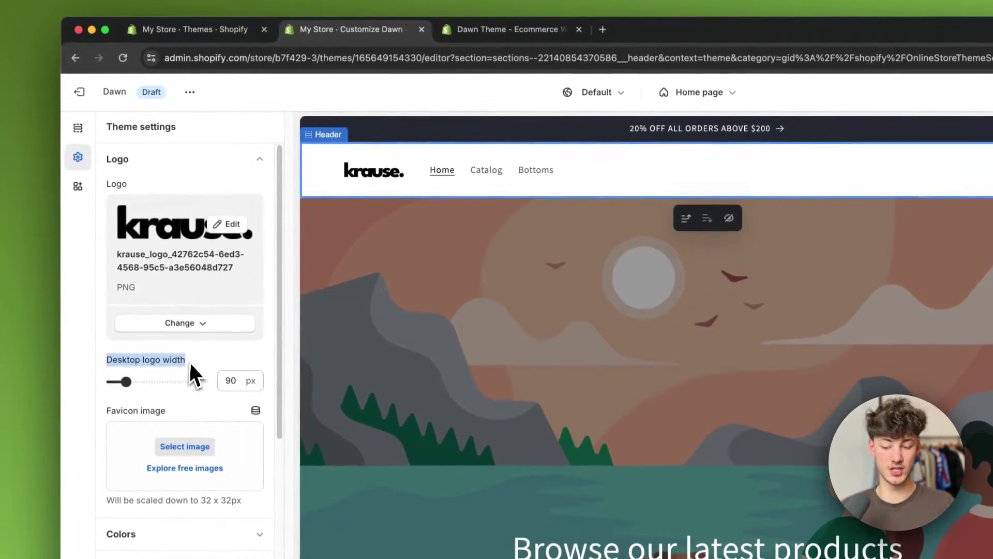
pyautogui.moveTo(177, 360); pyautogui.dragTo(172, 363)
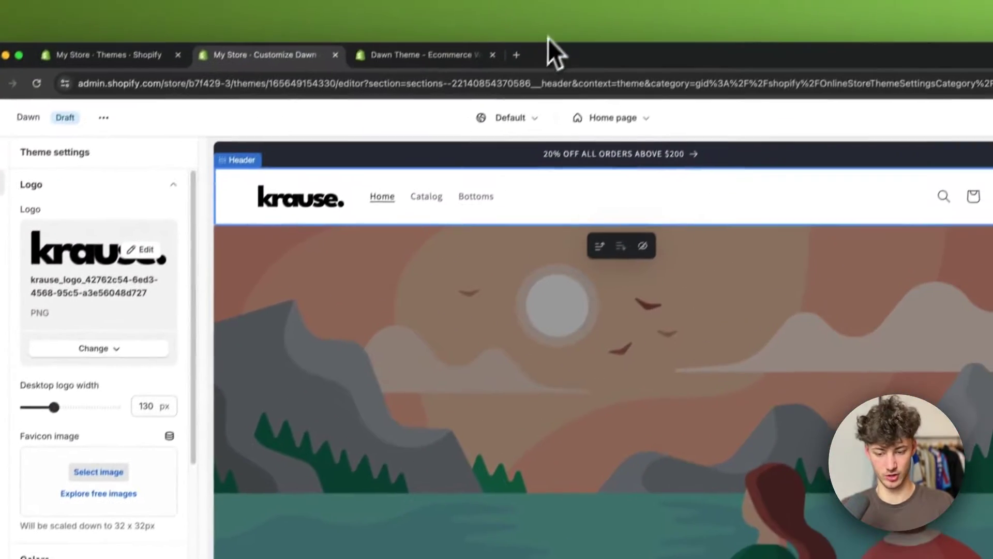
# - Search the web for favicon images in a separate browser tab, and return to the theme editor
pyautogui.click(514, 51)
pyautogui.write('favicon')
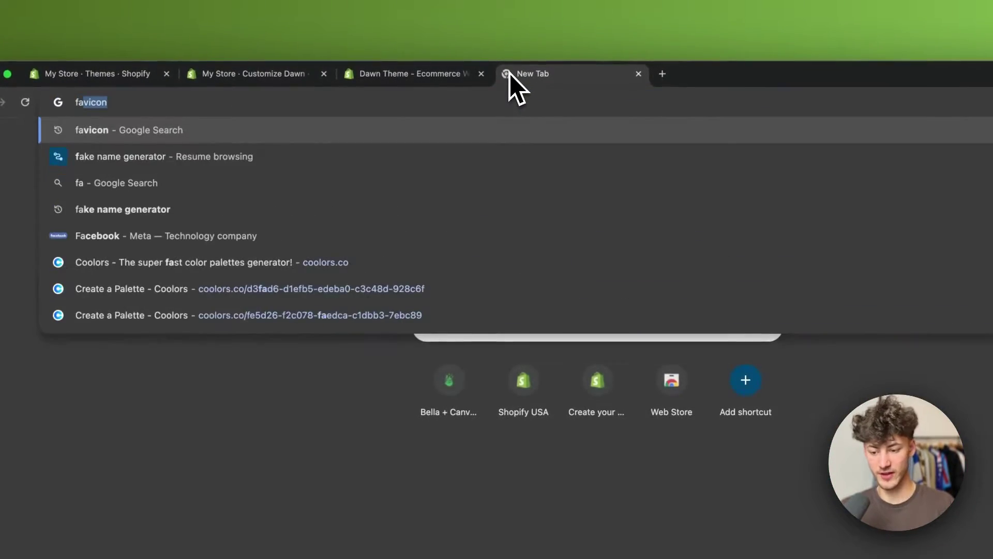
pyautogui.press('Return')
pyautogui.click(144, 190)
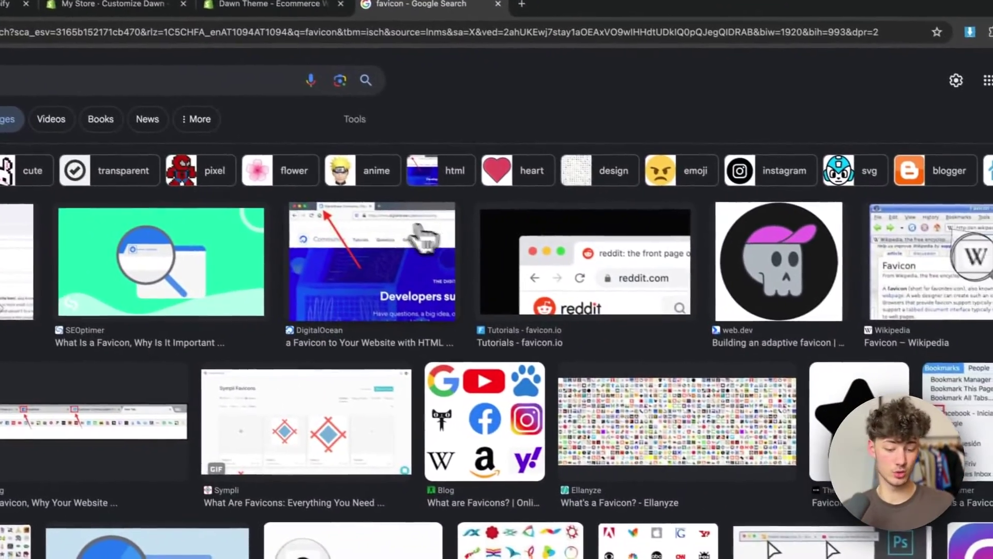
pyautogui.click(874, 372)
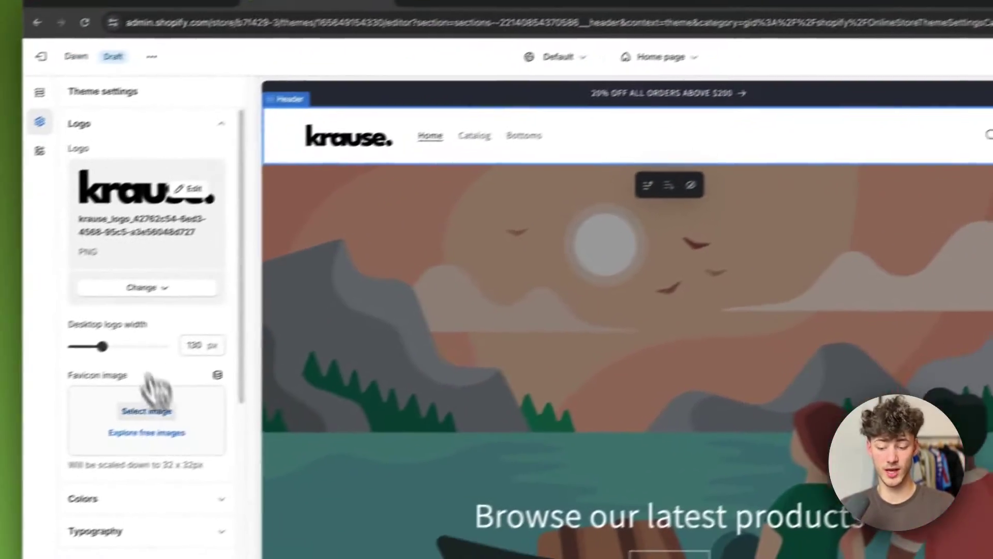
# - Set the theme's favicon to the k._favicon image from the store library
pyautogui.click(204, 403)
pyautogui.scroll(-3, 647, 341)
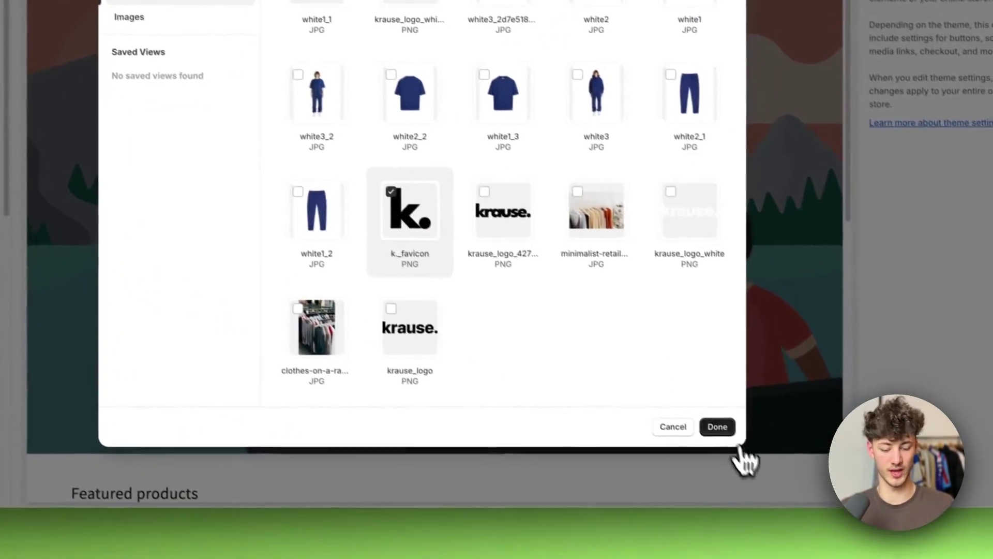
pyautogui.click(764, 463)
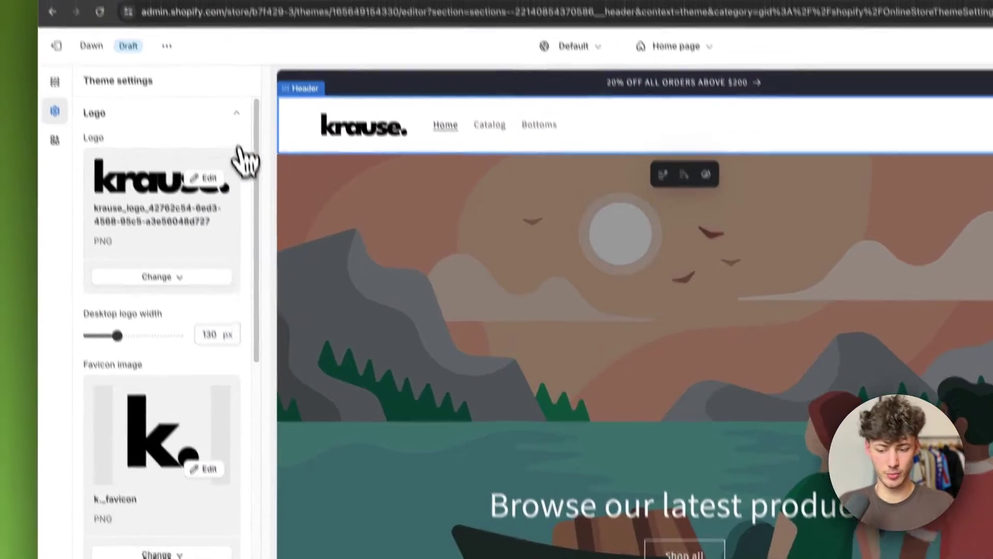
# - Add a new color scheme in the theme's color settings
pyautogui.click(230, 113)
pyautogui.click(127, 235)
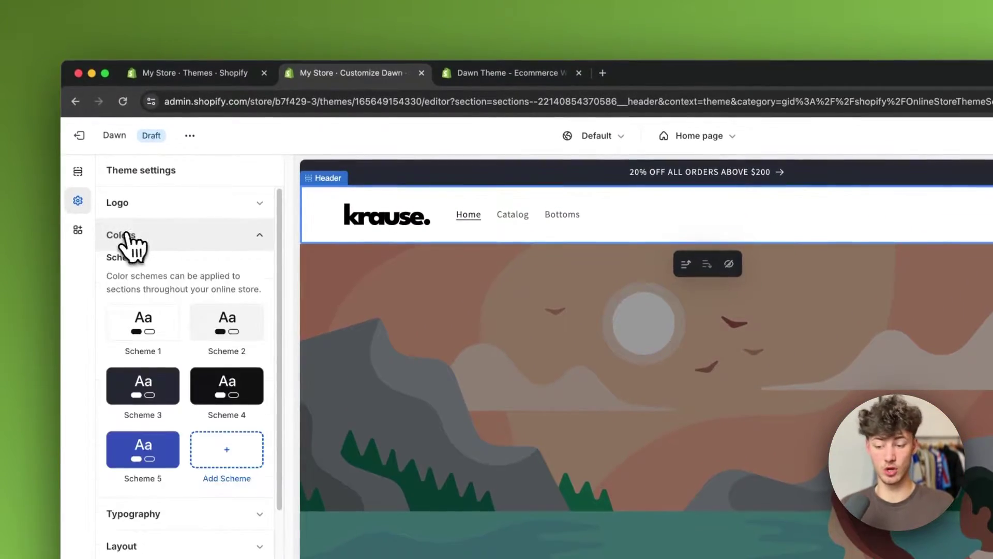
pyautogui.click(186, 241)
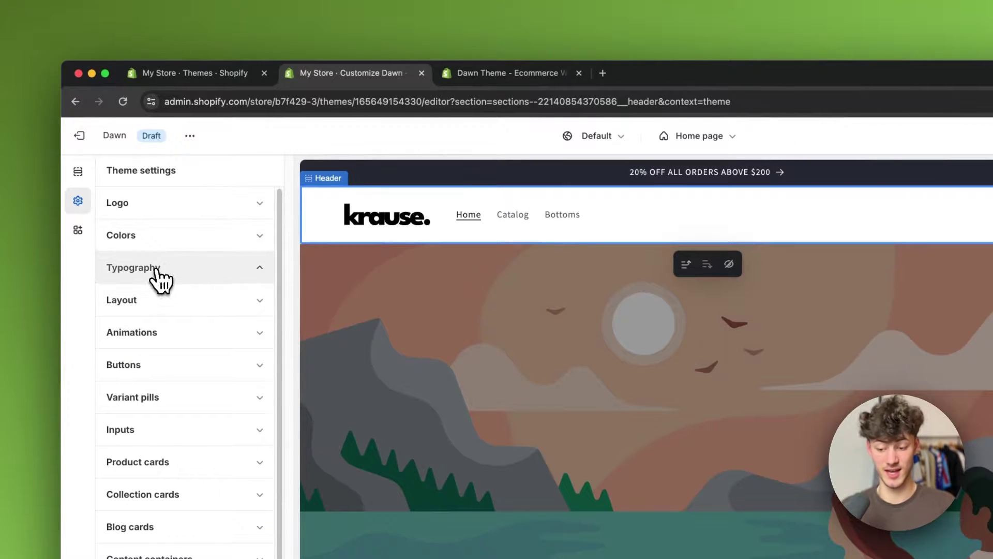
pyautogui.click(161, 234)
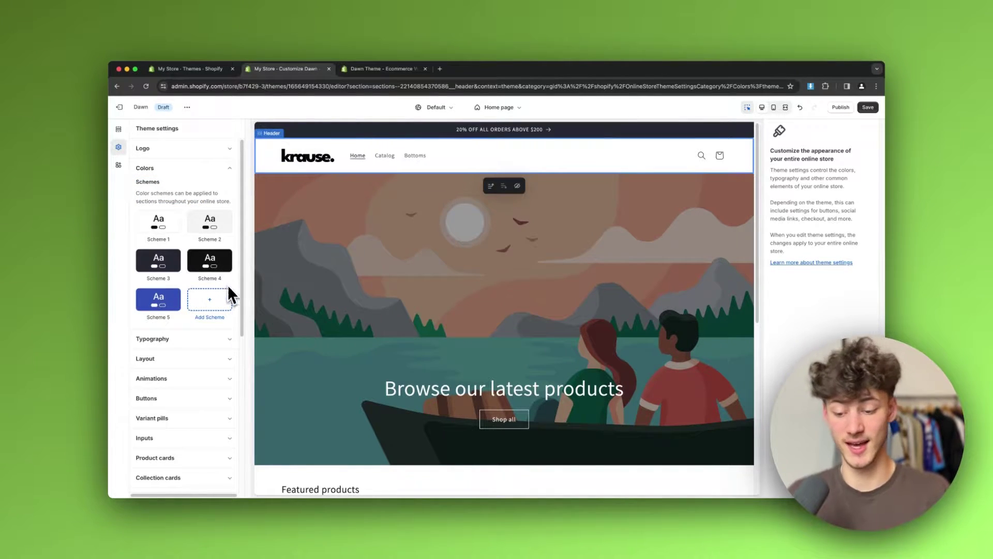
pyautogui.click(211, 302)
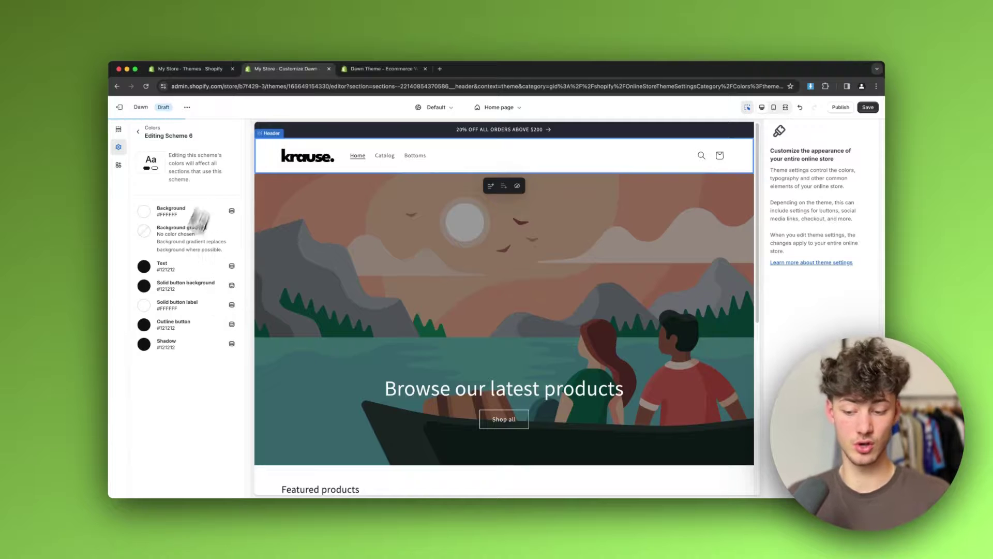
# - Open the Coolors site in a new browser tab and start its color palette generator
pyautogui.click(440, 69)
pyautogui.write('c')
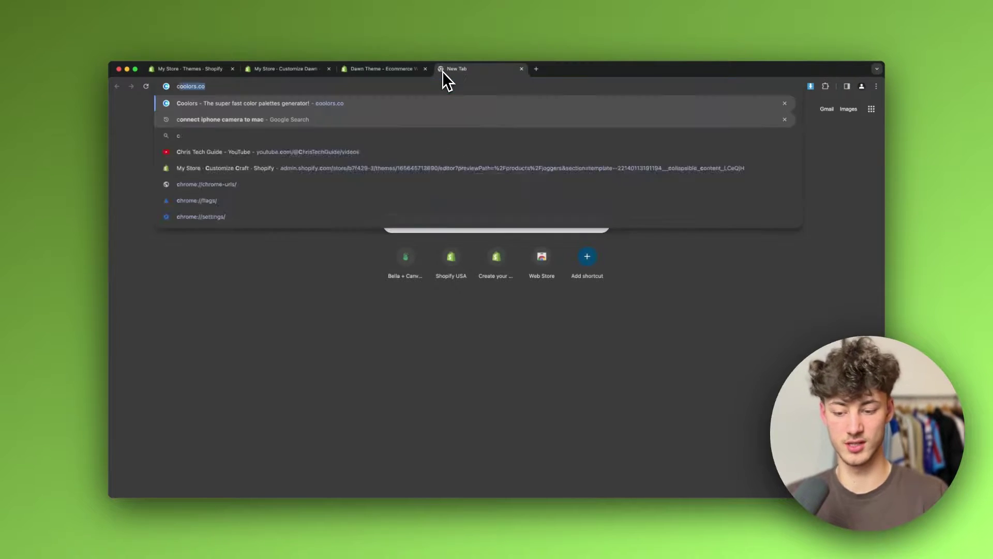
pyautogui.press('Return')
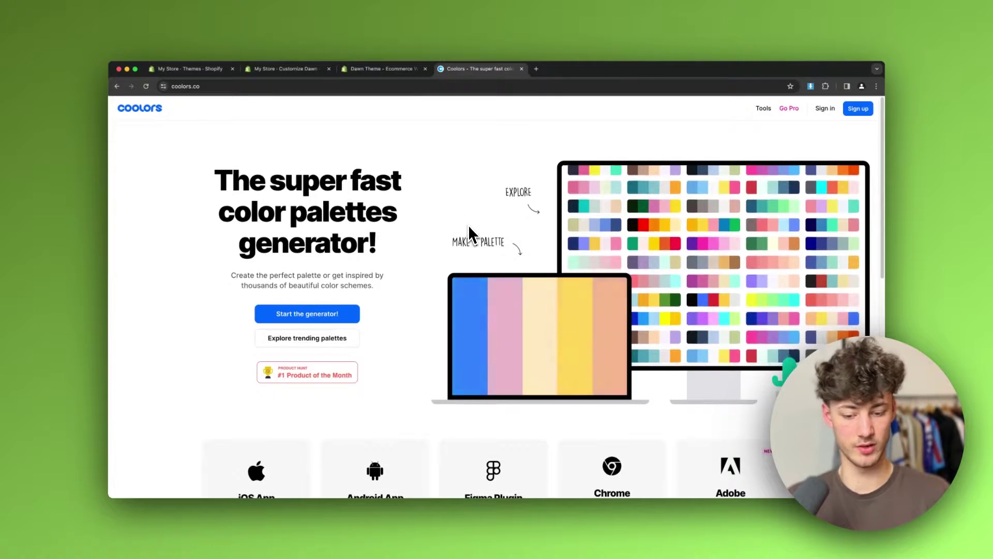
pyautogui.click(325, 314)
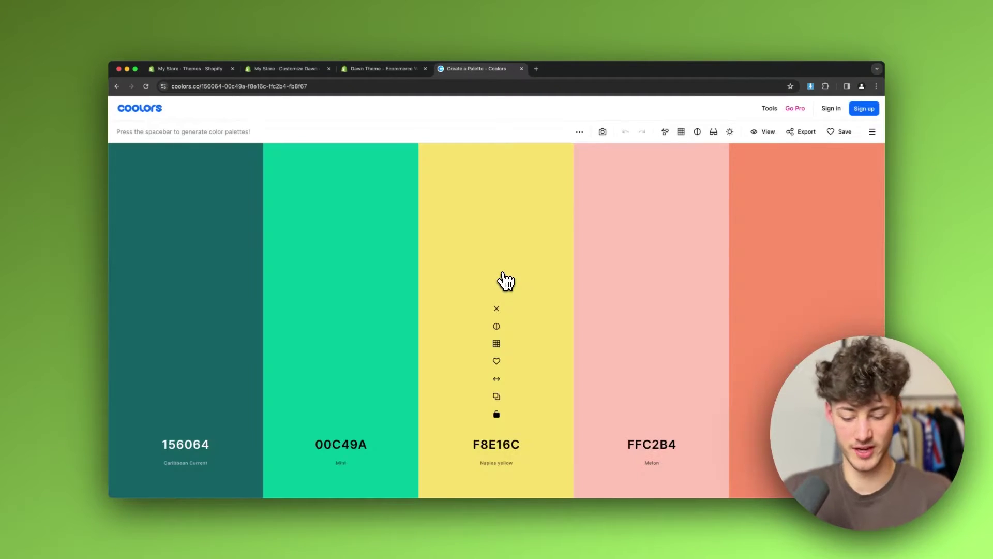
# - Cycle through generated color palettes for inspiration, and close the generator to return to the theme editor
pyautogui.press('space')
pyautogui.press('space')
pyautogui.press('space')
pyautogui.press('space')
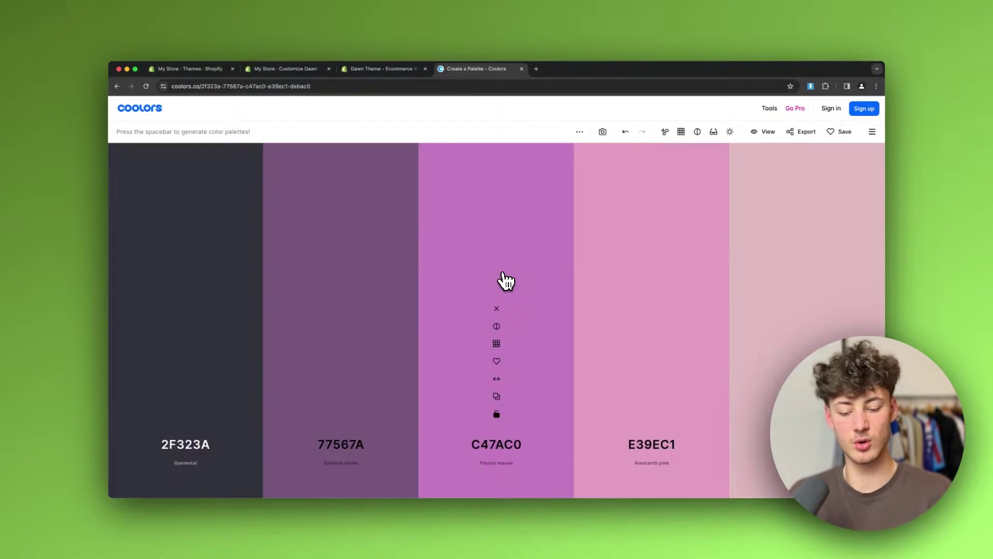
pyautogui.press('space')
pyautogui.press('space')
pyautogui.press('space')
pyautogui.press('space')
pyautogui.press('space')
pyautogui.press('space')
pyautogui.press('space')
pyautogui.press('space')
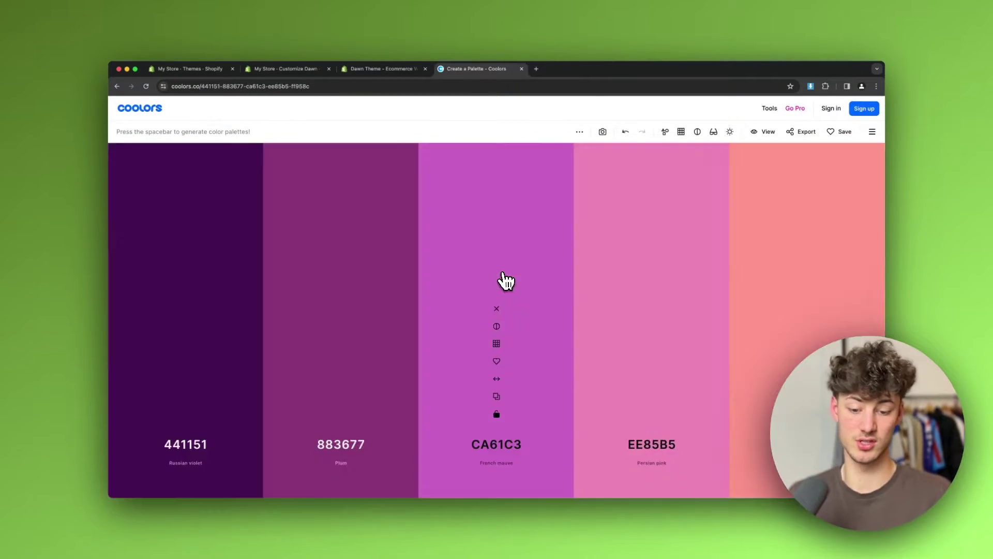
pyautogui.press('space')
pyautogui.press('space')
pyautogui.press('space')
pyautogui.press('space')
pyautogui.press('space')
pyautogui.press('space')
pyautogui.press('space')
pyautogui.press('space')
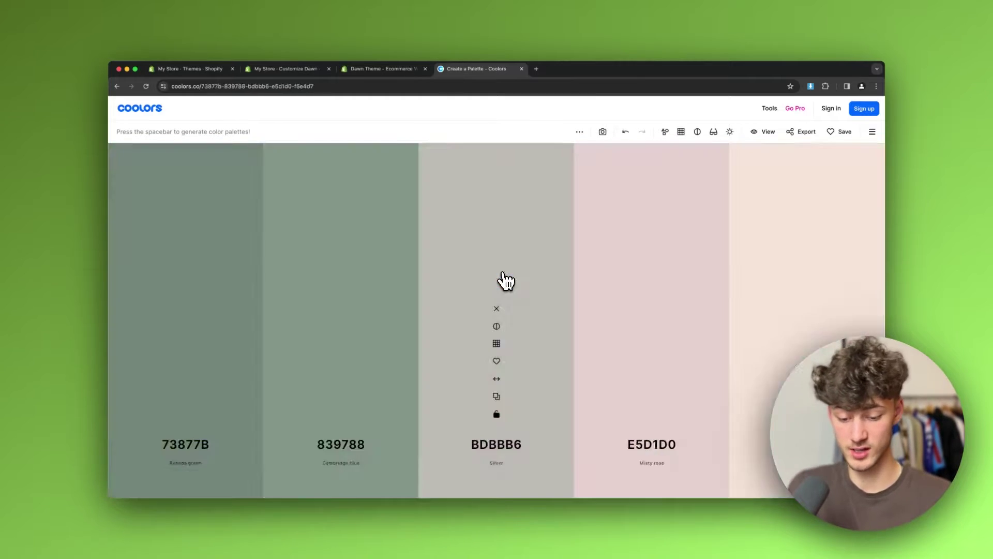
pyautogui.press('space')
pyautogui.press('space')
pyautogui.press('space')
pyautogui.press('space')
pyautogui.press('space')
pyautogui.press('space')
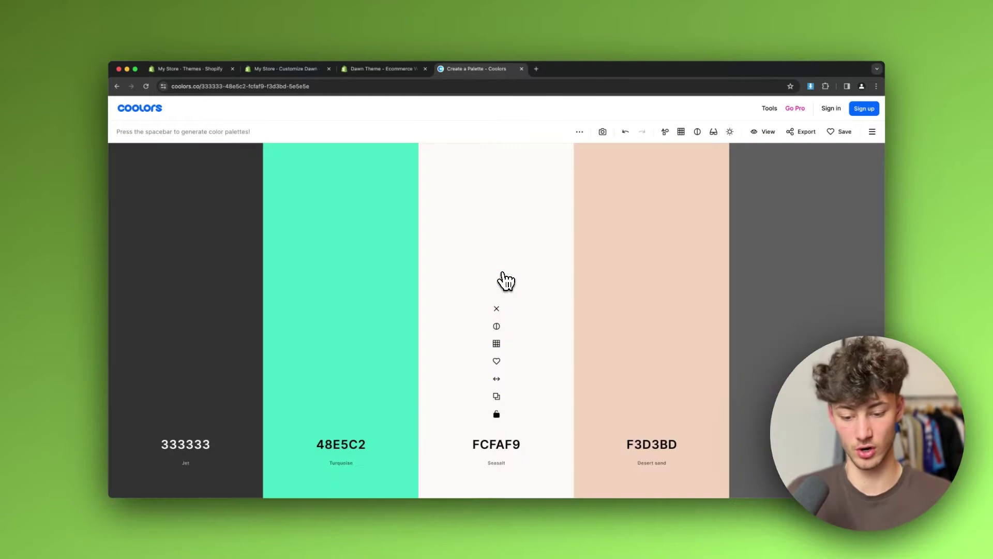
pyautogui.press('super+w')
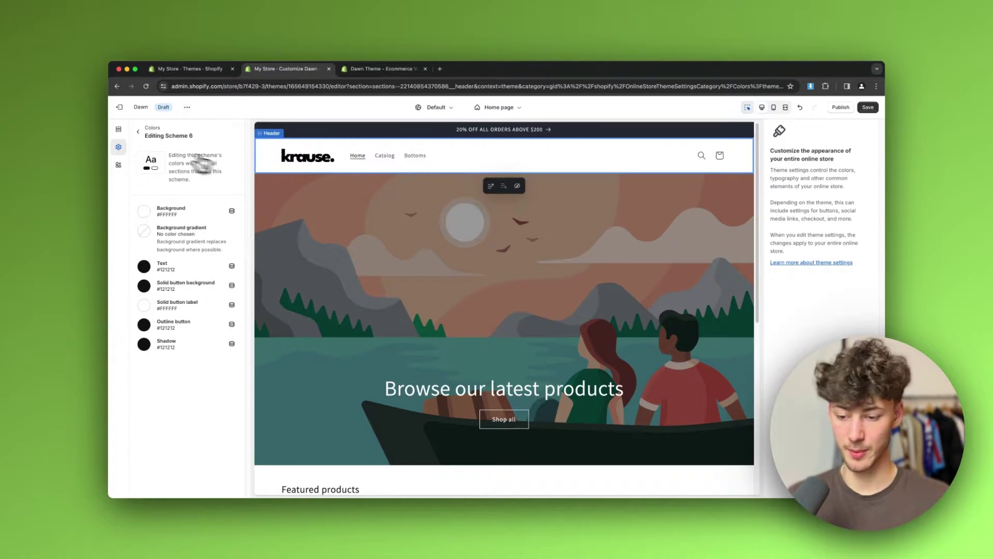
# - Look at the heading fonts available in the theme's typography settings, leaving the font selection without choosing one
pyautogui.click(140, 132)
pyautogui.click(183, 170)
pyautogui.click(161, 189)
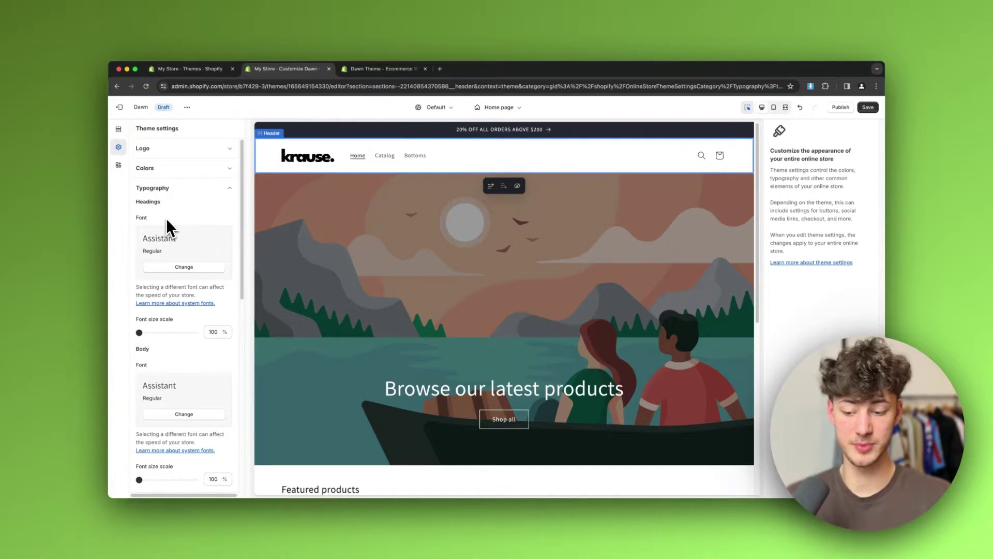
pyautogui.click(181, 261)
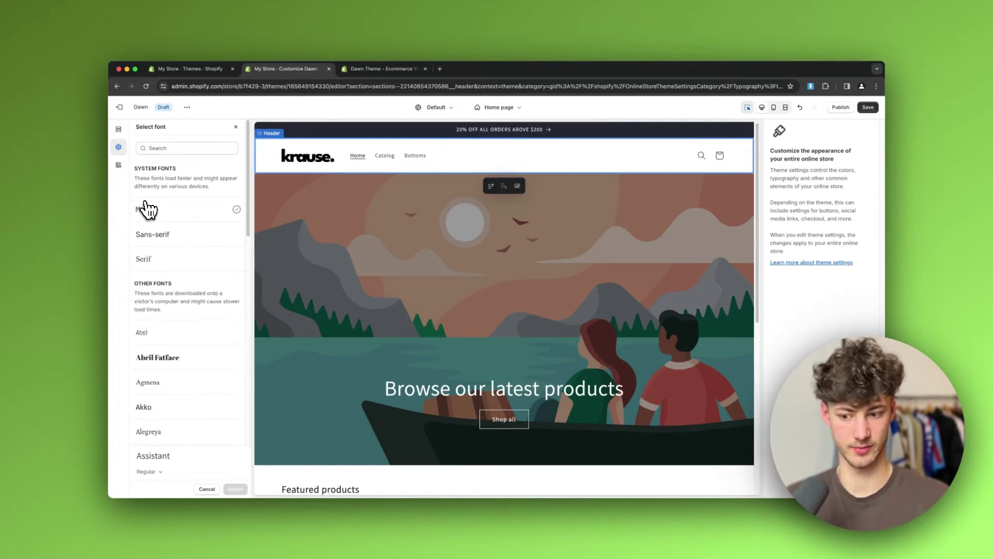
pyautogui.click(236, 128)
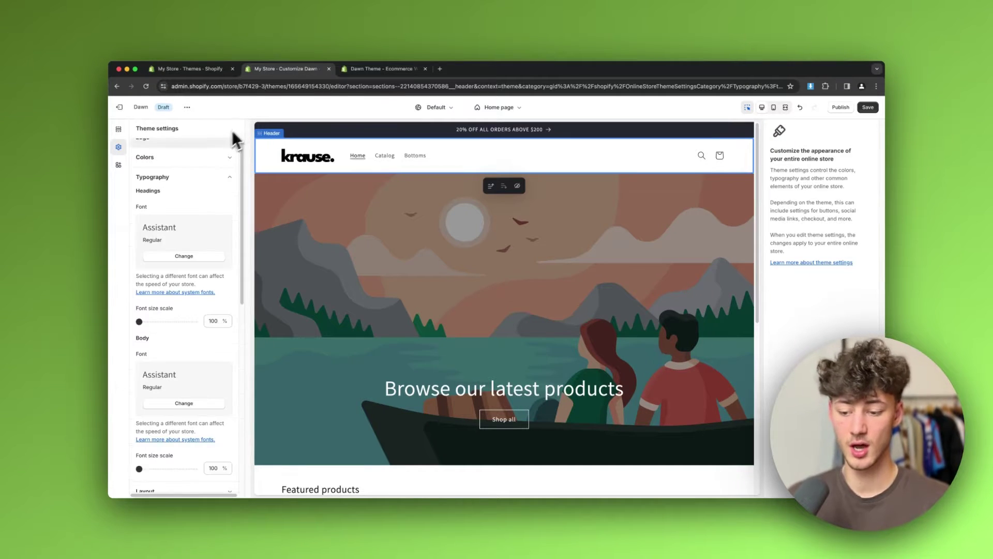
pyautogui.scroll(1, 185, 172)
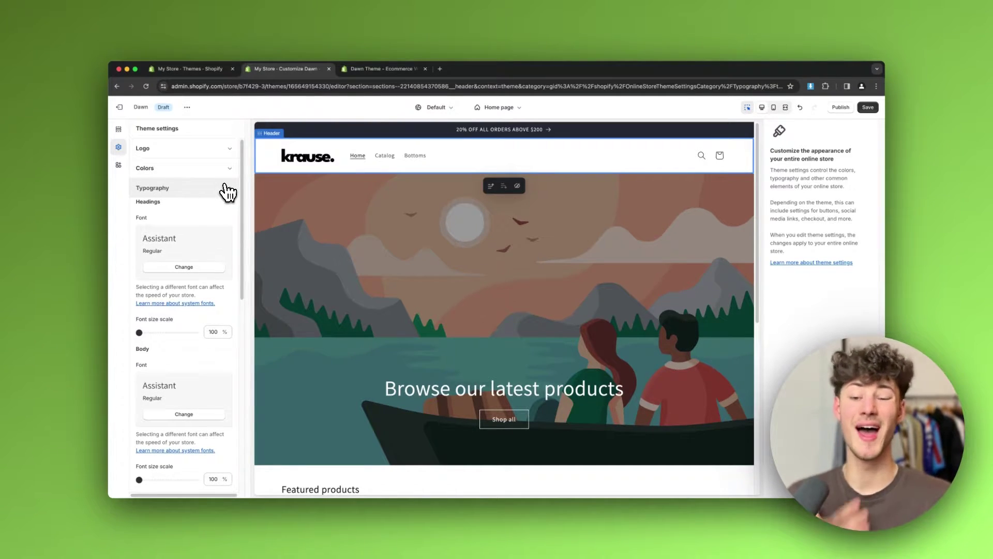
pyautogui.click(228, 190)
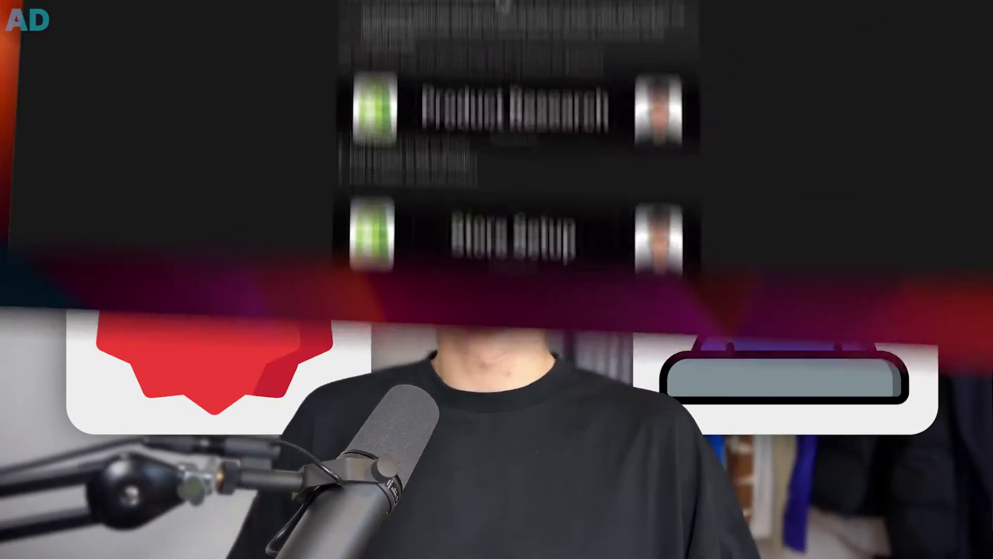
pyautogui.scroll(-5, 458, 371)
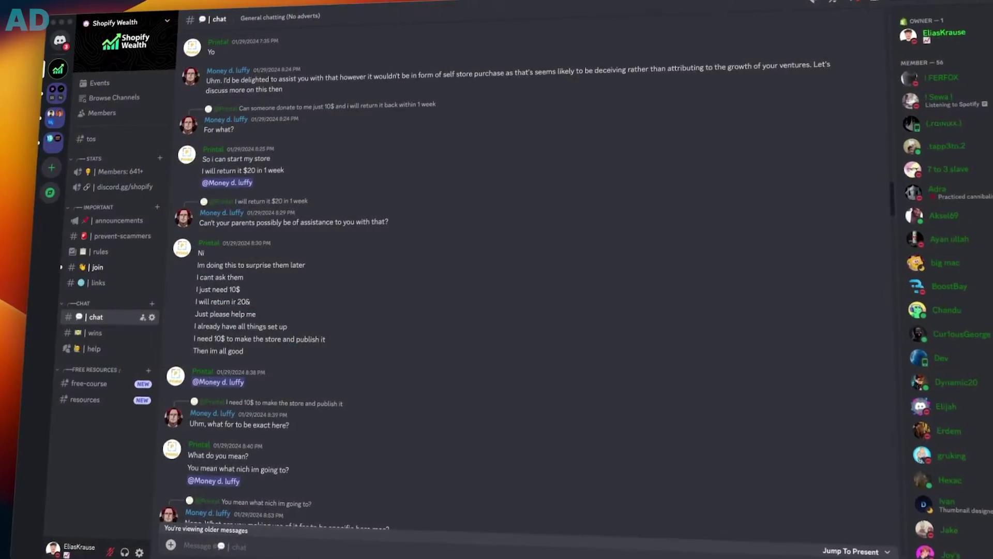
pyautogui.scroll(10, 466, 284)
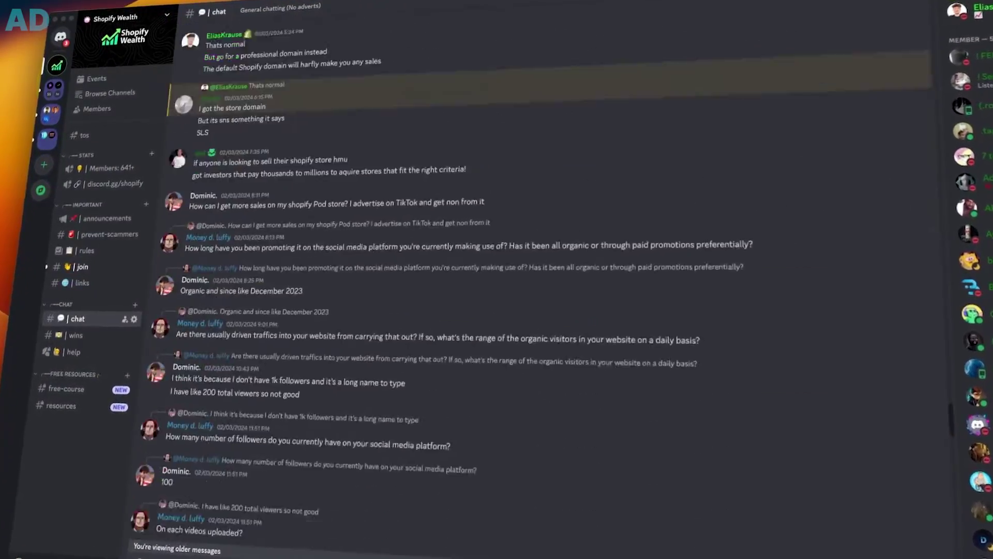
pyautogui.scroll(-10, 466, 284)
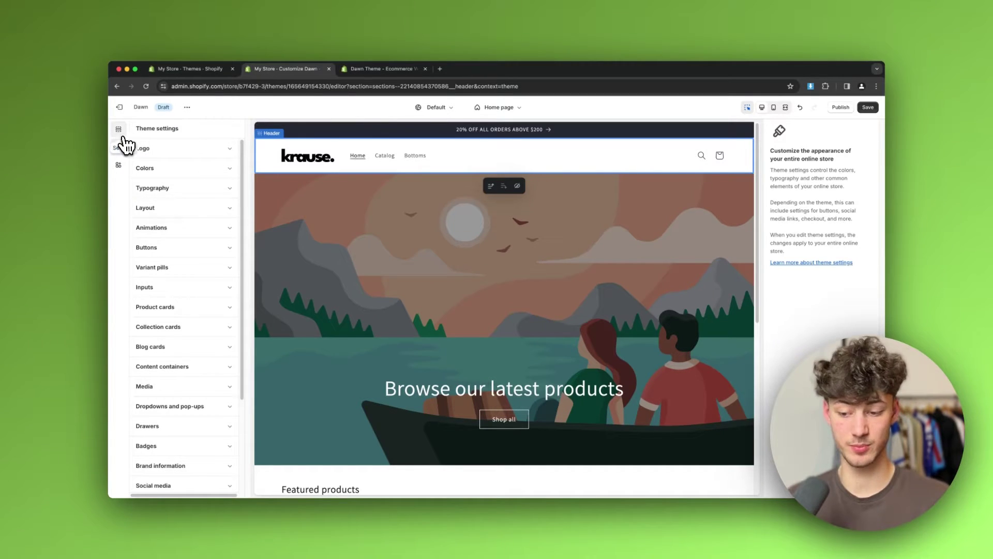
# - In the header section, try the Top center desktop logo position and set it to Middle center
pyautogui.click(120, 131)
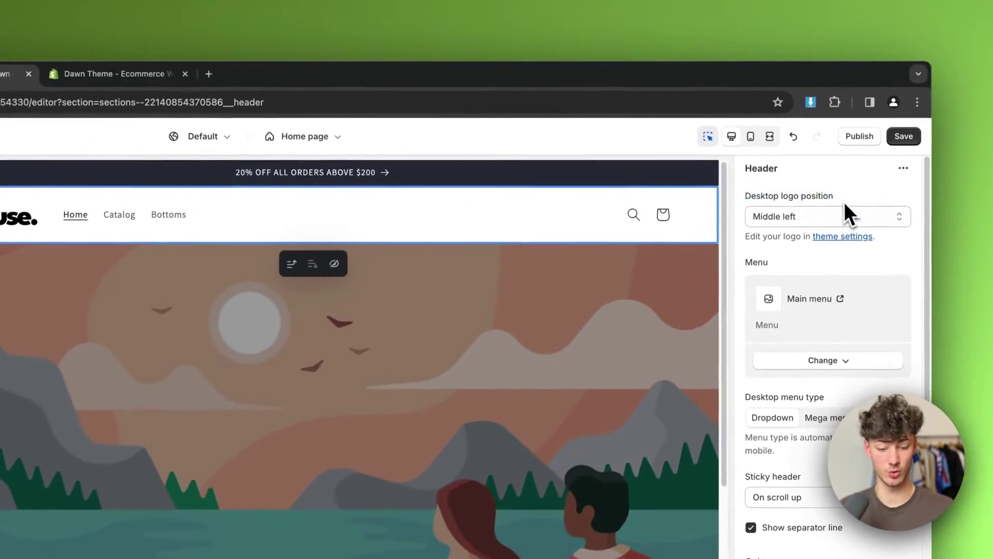
pyautogui.click(831, 155)
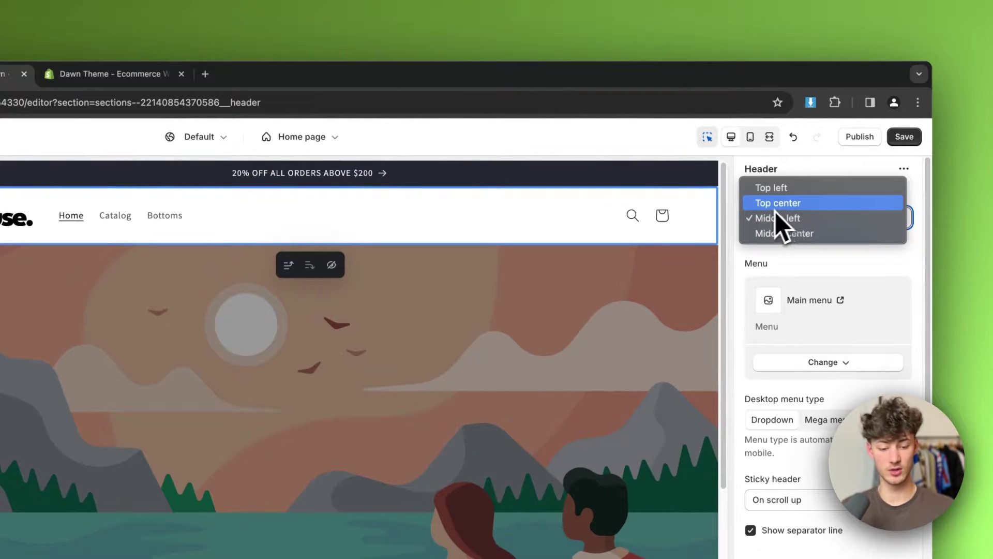
pyautogui.click(790, 204)
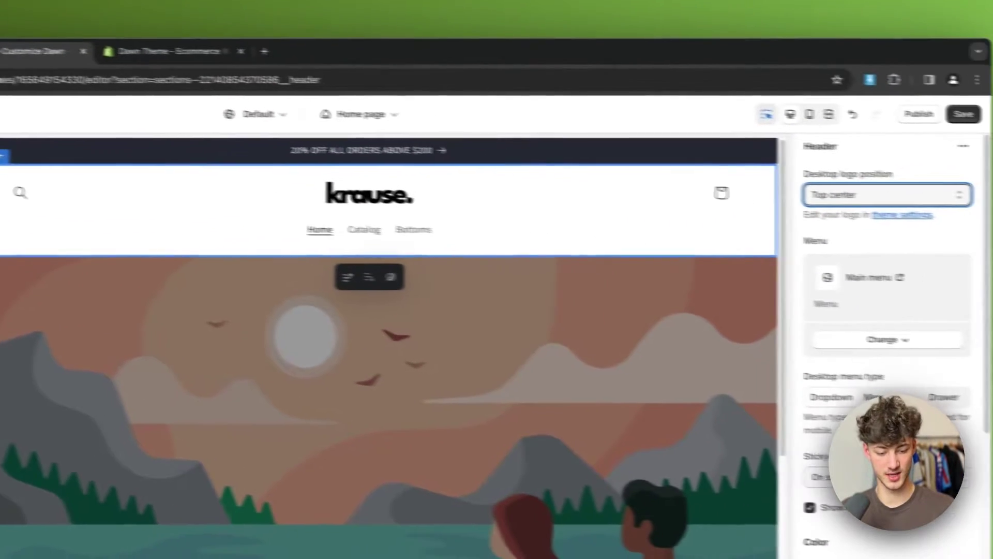
pyautogui.click(931, 217)
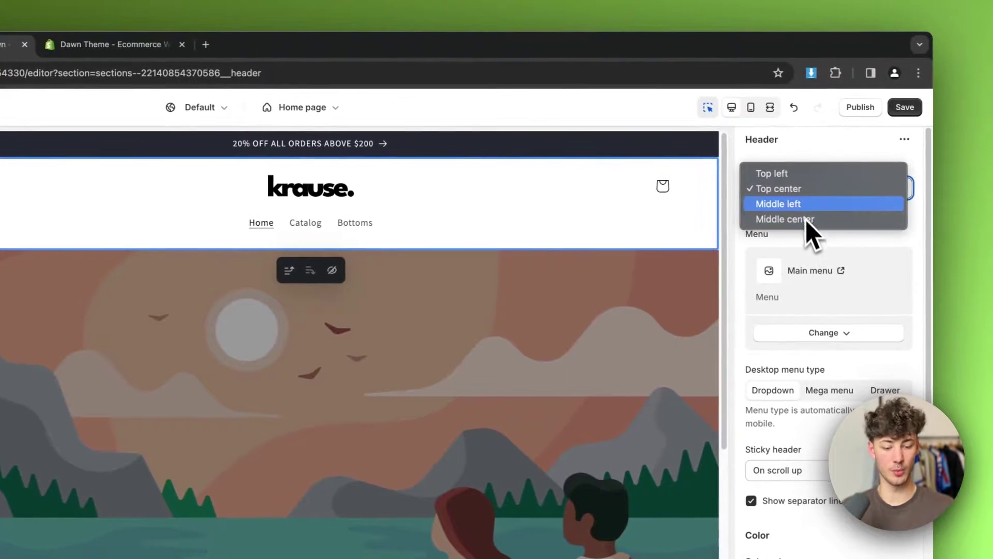
pyautogui.click(805, 221)
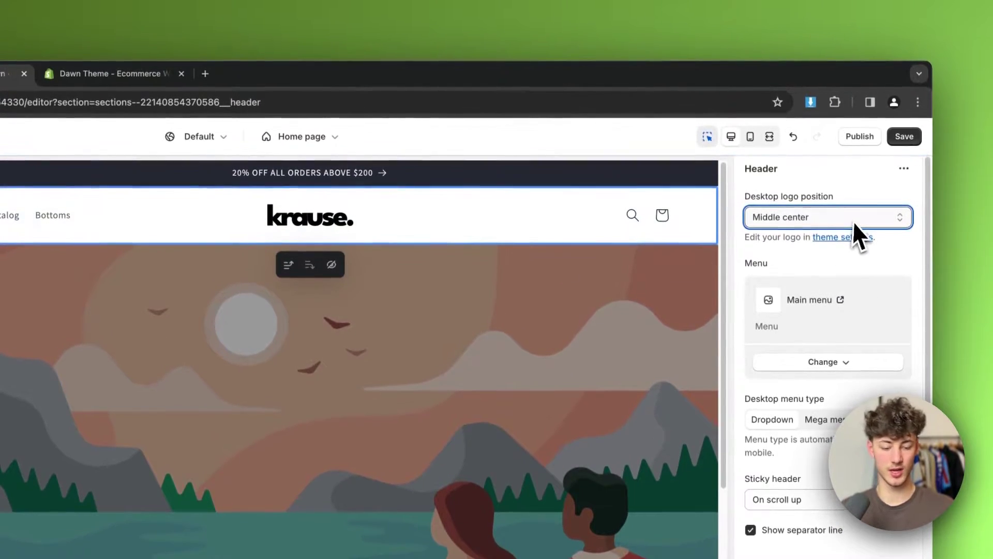
# - Try the Middle left and Top left desktop logo positions for the header, and return to Middle center
pyautogui.click(828, 222)
pyautogui.click(814, 204)
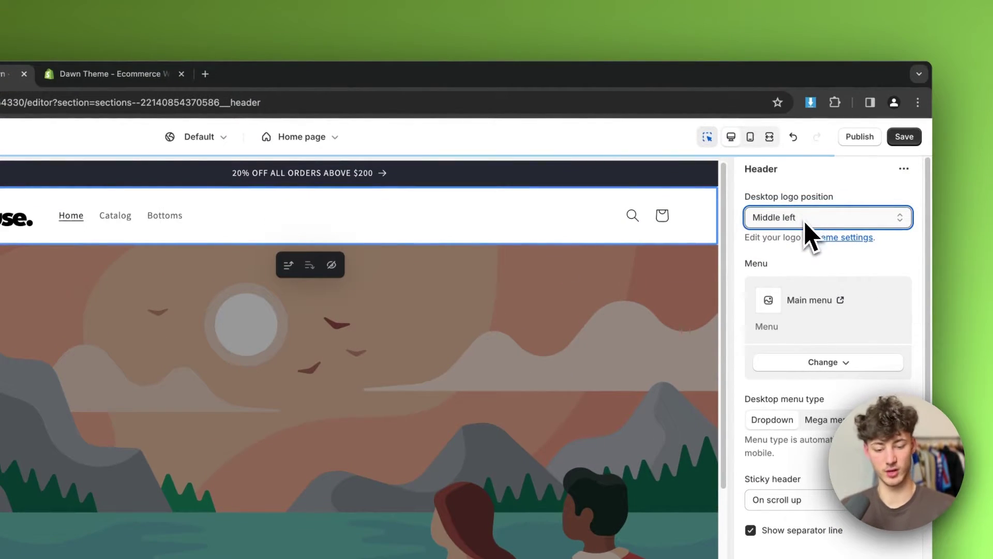
pyautogui.click(804, 221)
pyautogui.click(802, 189)
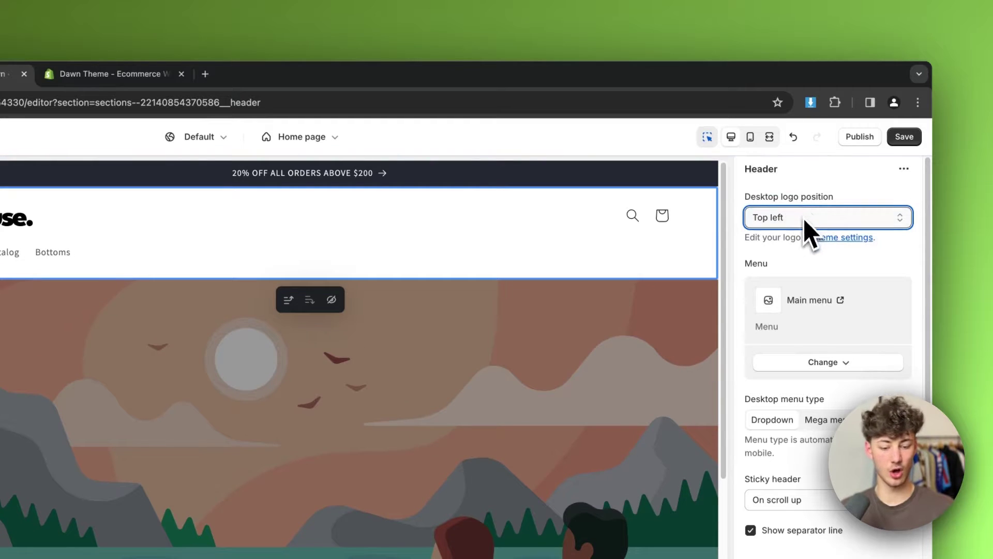
pyautogui.click(804, 249)
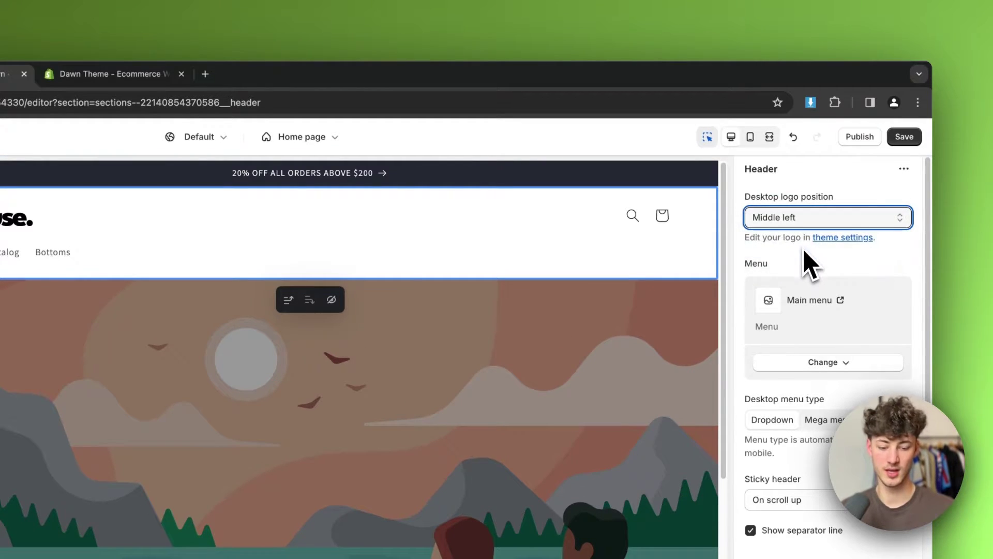
pyautogui.click(801, 213)
pyautogui.click(803, 235)
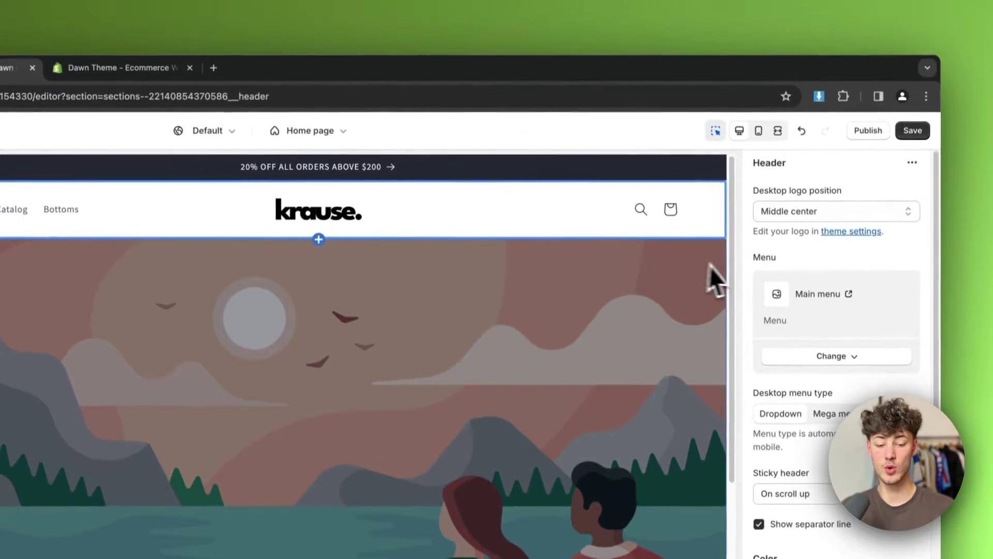
pyautogui.moveTo(754, 257); pyautogui.dragTo(767, 260)
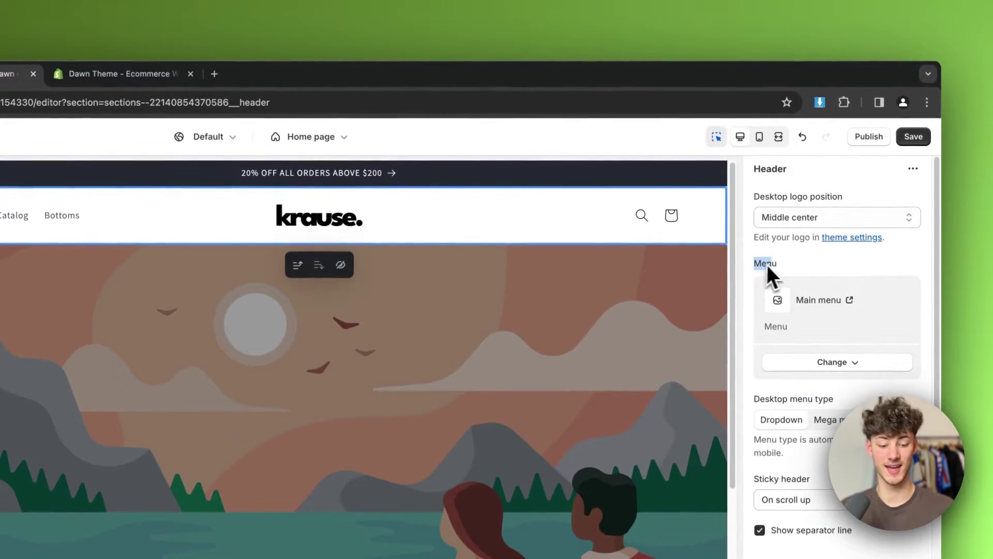
pyautogui.doubleClick(767, 265)
pyautogui.click(793, 266)
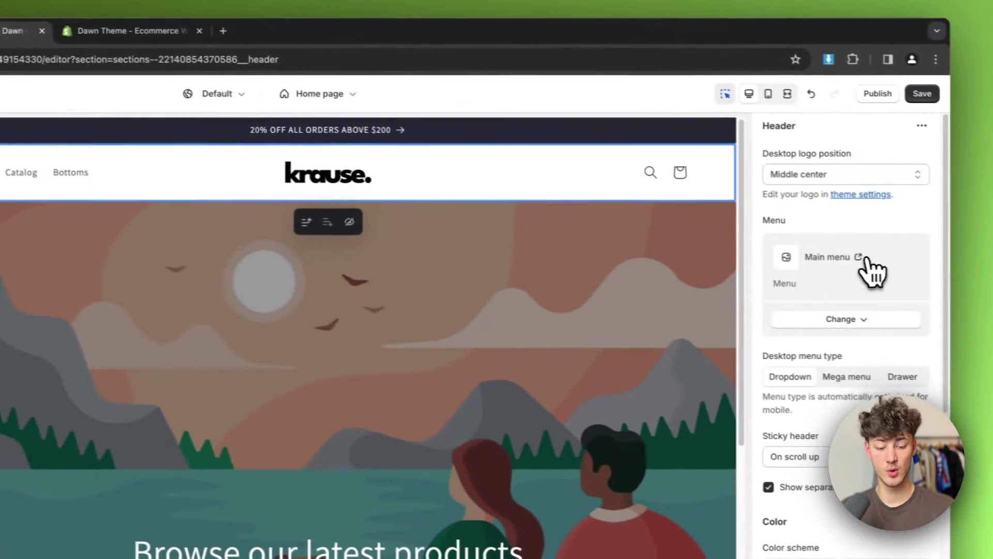
# - Add a menu item named All Products, linked to all products, to the header's main menu and save the menu
pyautogui.click(842, 256)
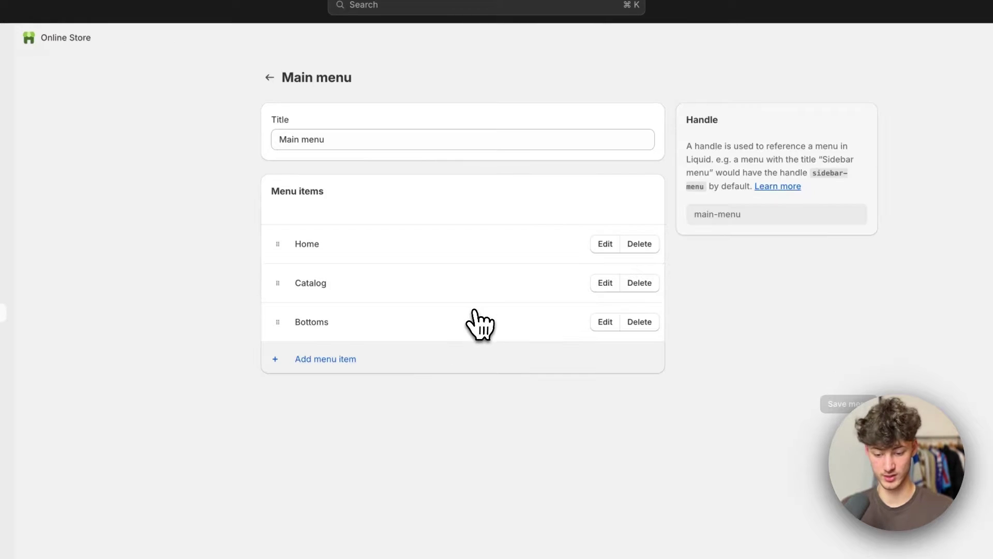
pyautogui.click(318, 360)
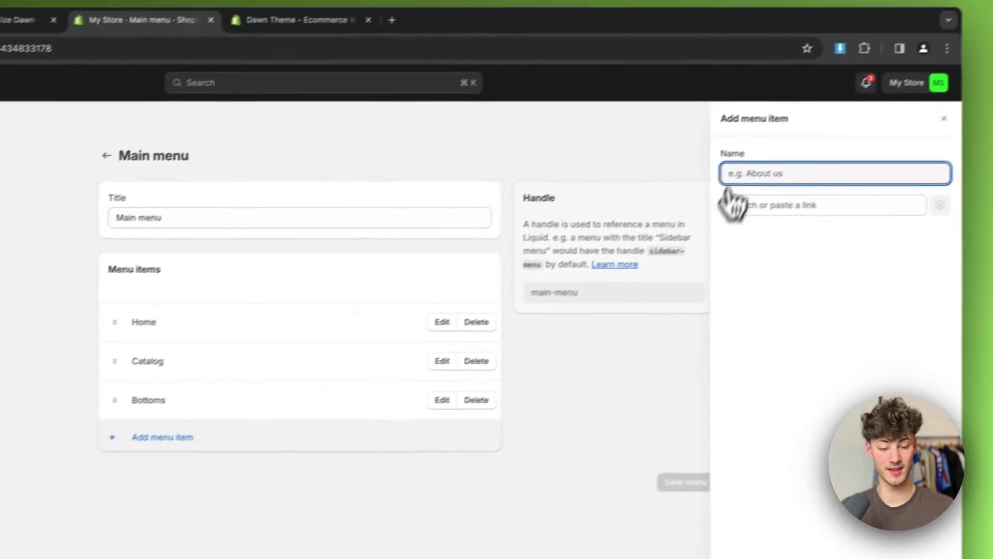
pyautogui.moveTo(883, 49); pyautogui.dragTo(968, 51)
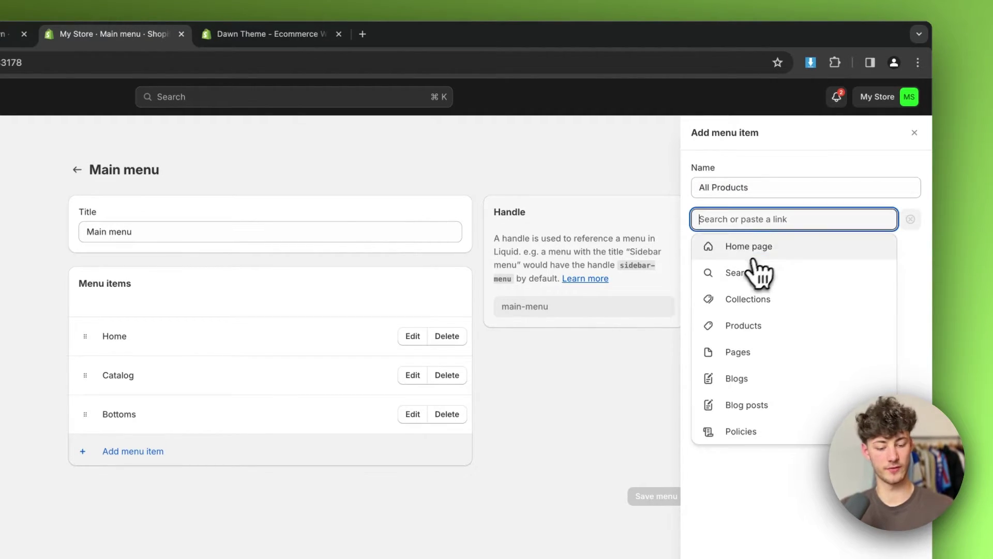
pyautogui.click(792, 327)
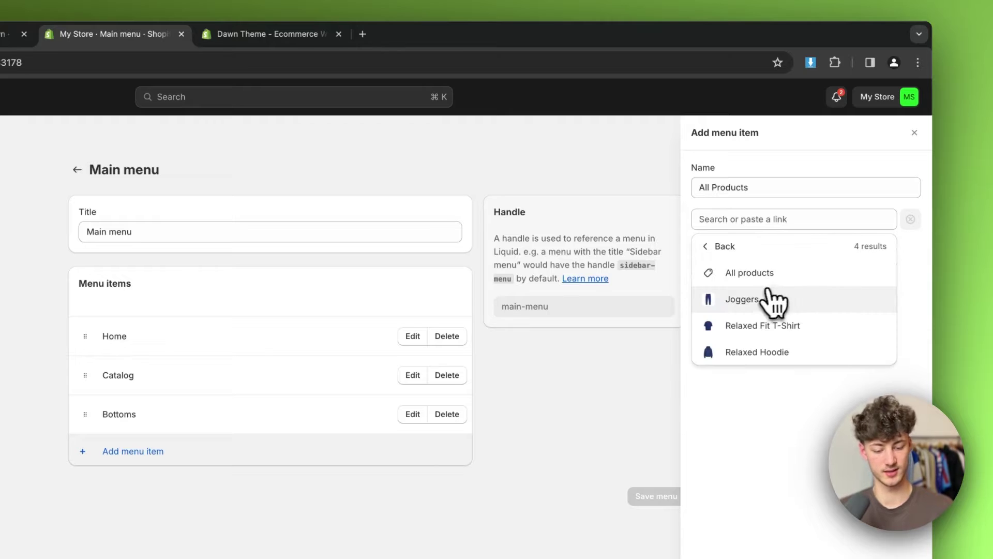
pyautogui.click(749, 272)
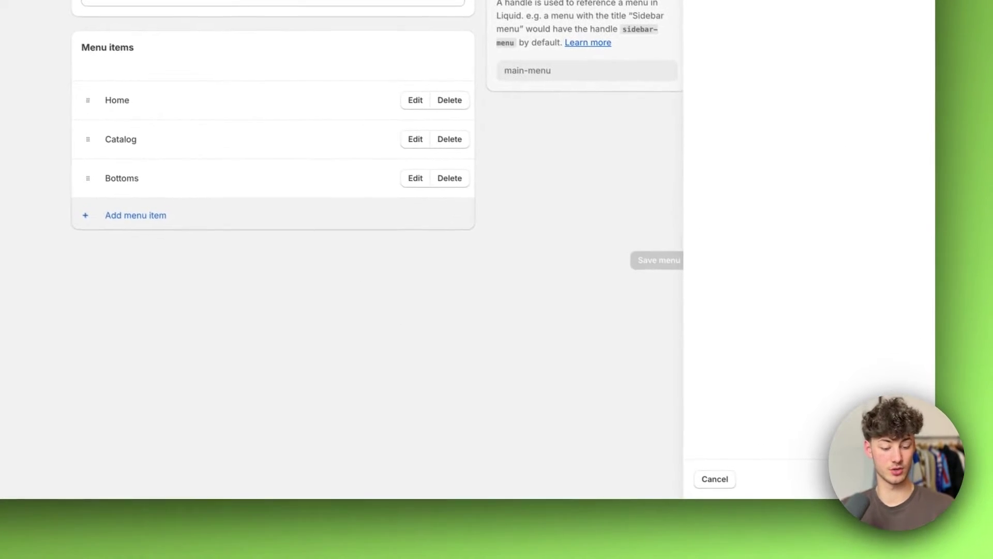
pyautogui.click(911, 479)
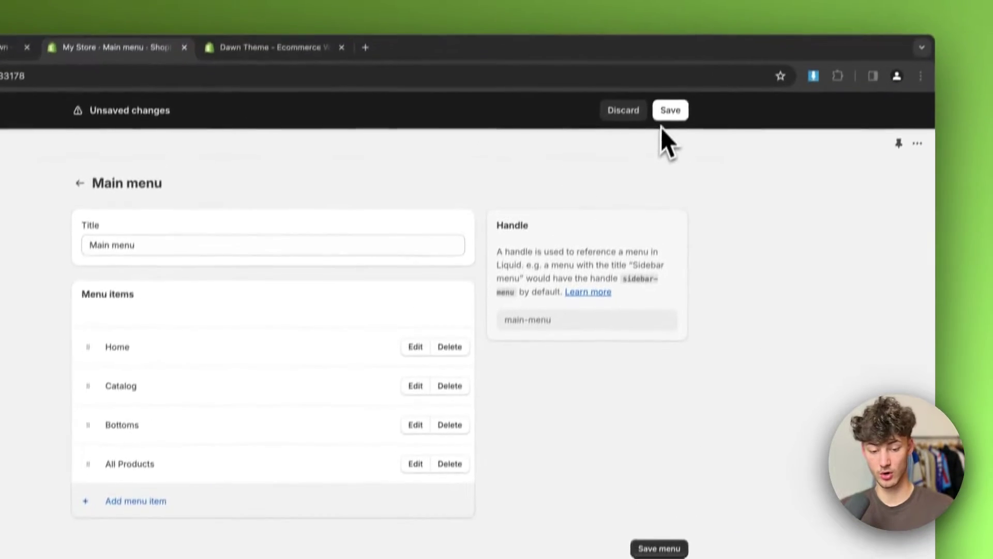
pyautogui.click(669, 111)
# - Return to the theme editor and save the theme changes
pyautogui.click(251, 73)
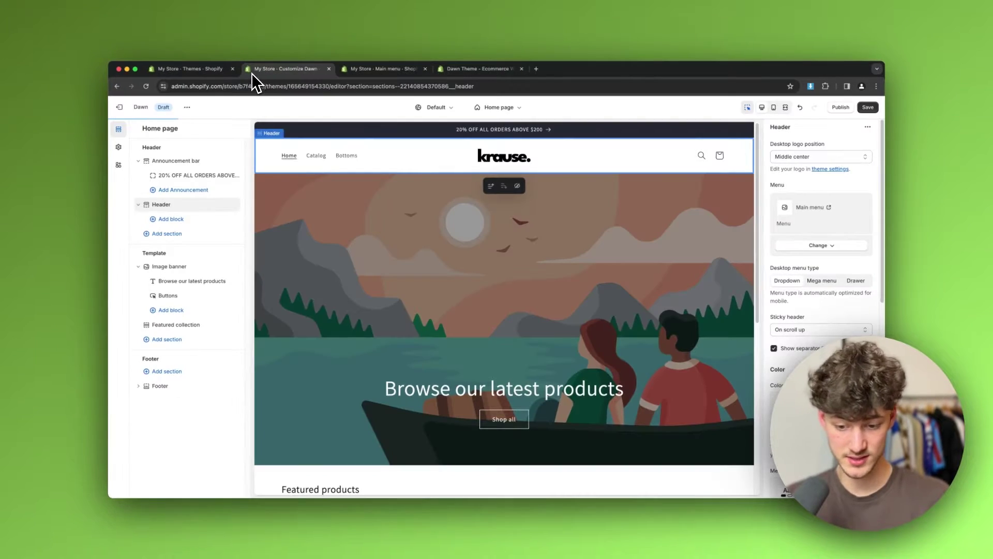
pyautogui.click(864, 108)
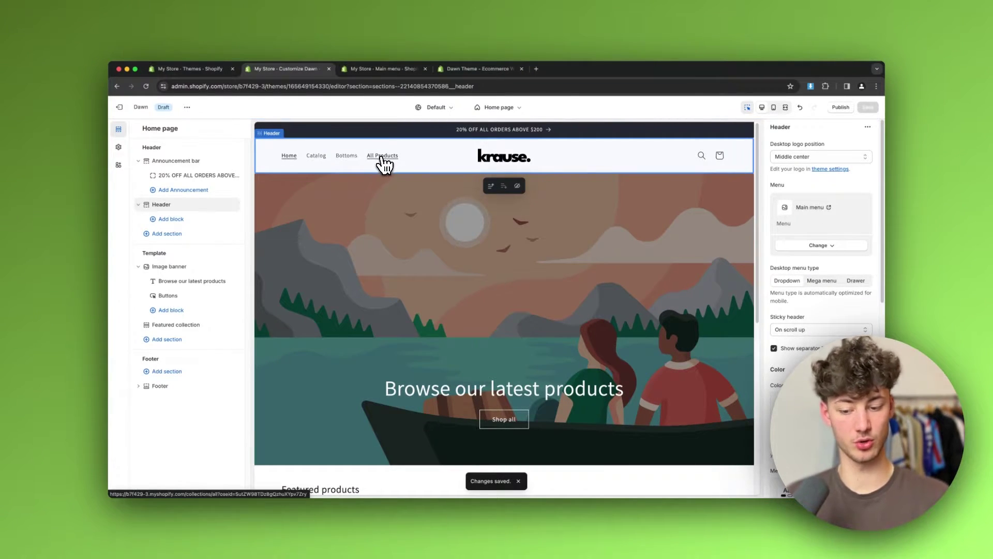
# - Follow the All Products menu link in the store preview and return to the home page
pyautogui.click(383, 156)
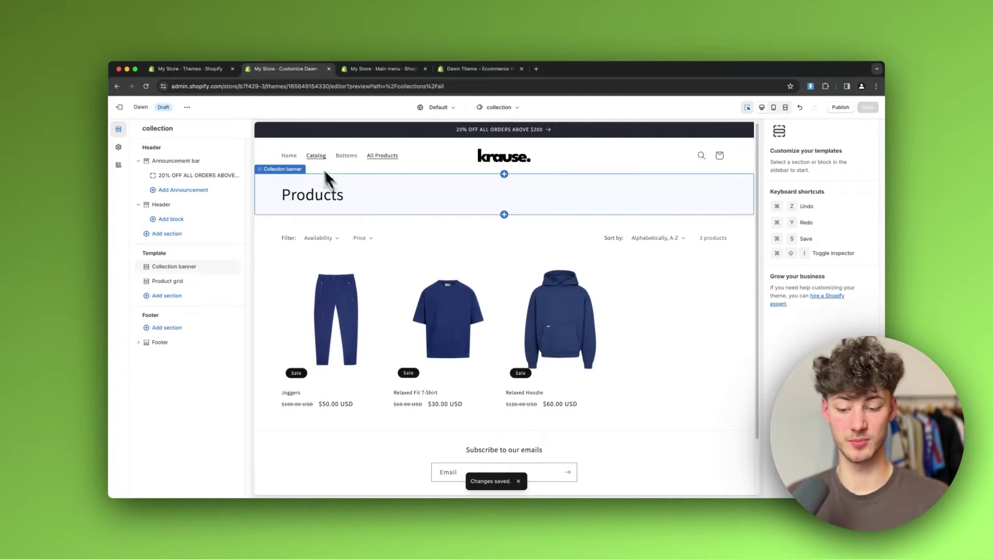
pyautogui.click(289, 156)
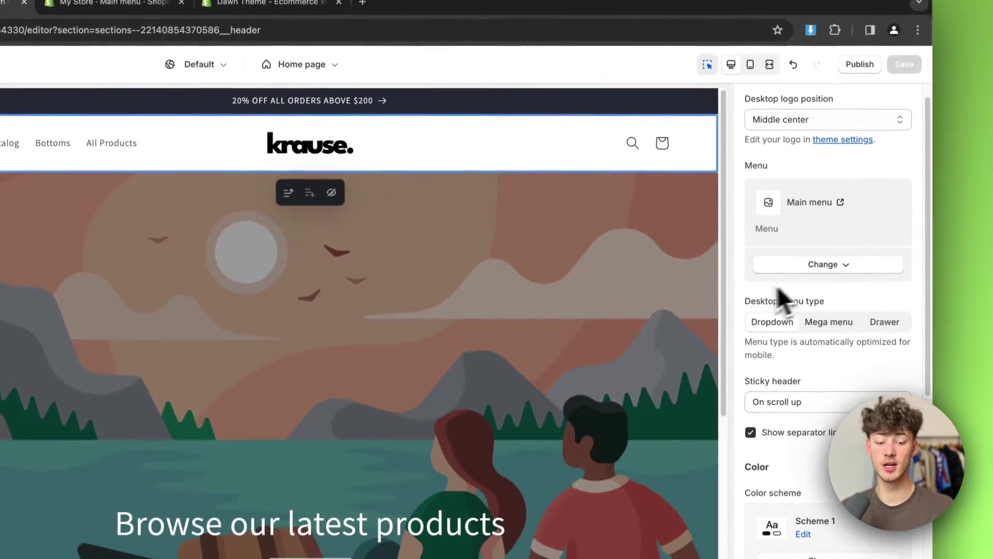
# - Try the Drawer desktop menu type for the header by opening and closing it in the preview, and return to Dropdown
pyautogui.tripleClick(784, 300)
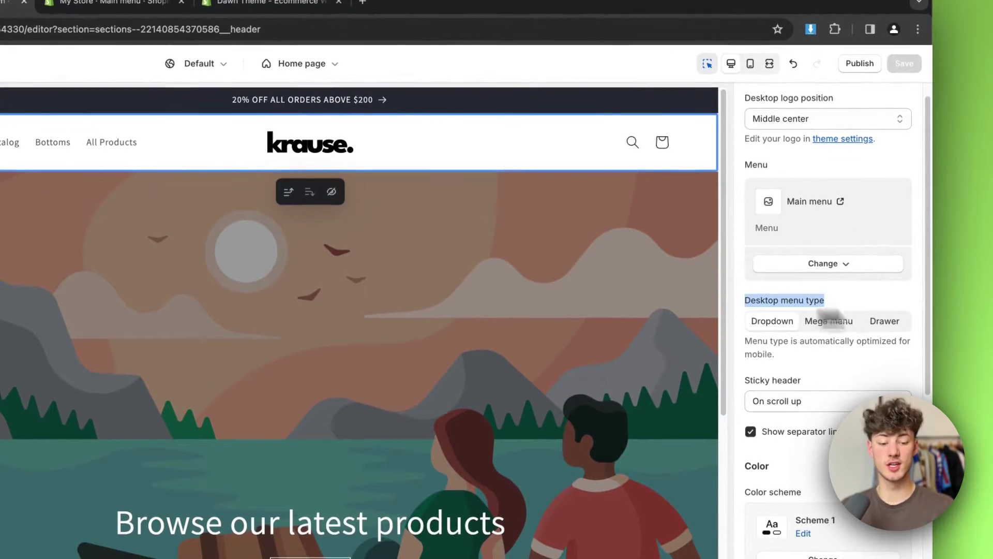
pyautogui.click(905, 325)
pyautogui.click(233, 206)
pyautogui.click(244, 210)
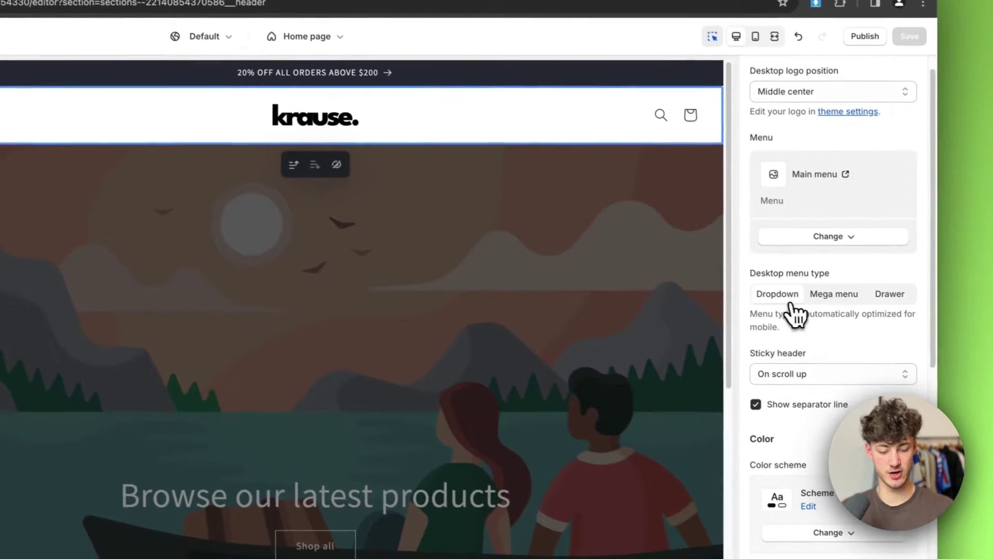
pyautogui.click(771, 295)
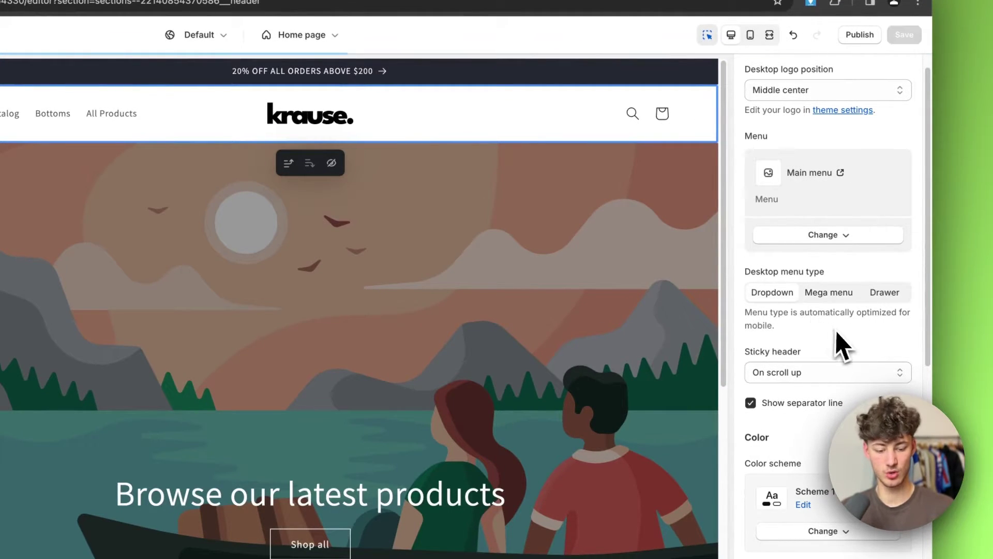
# - Look through the header's sticky header options and examine the On scroll up behavior on the home page preview
pyautogui.scroll(-1, 787, 342)
pyautogui.scroll(-4, 828, 342)
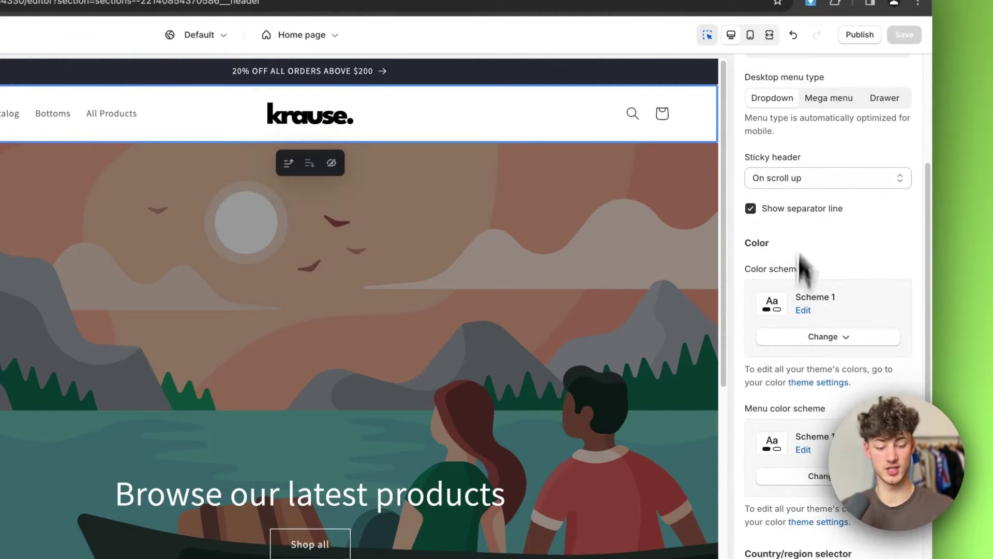
pyautogui.click(799, 178)
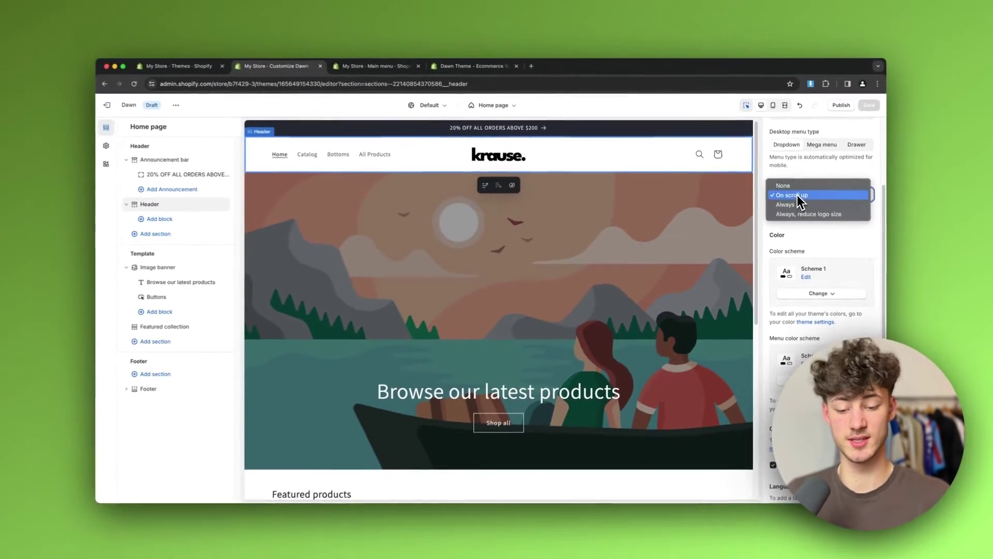
pyautogui.click(786, 179)
pyautogui.scroll(-6, 706, 219)
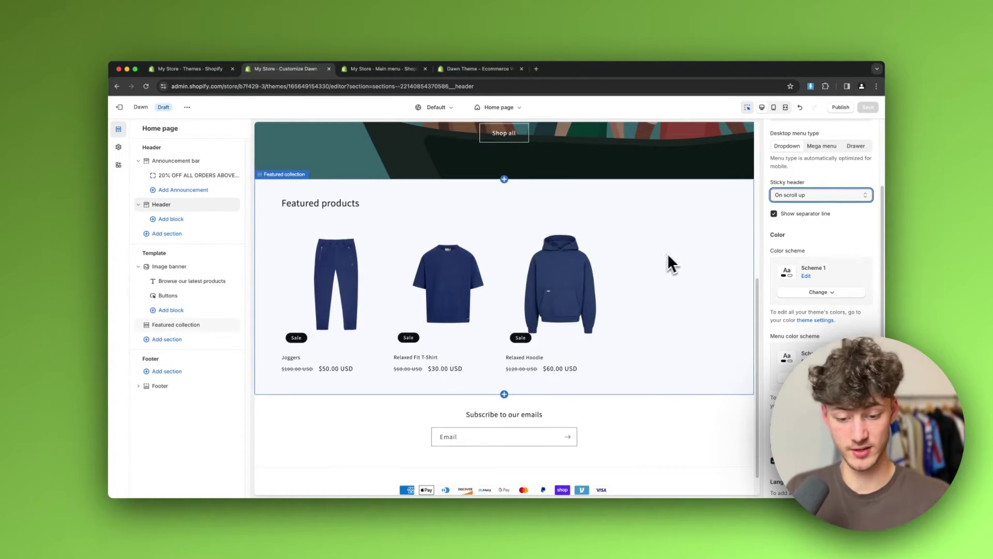
pyautogui.scroll(1, 668, 243)
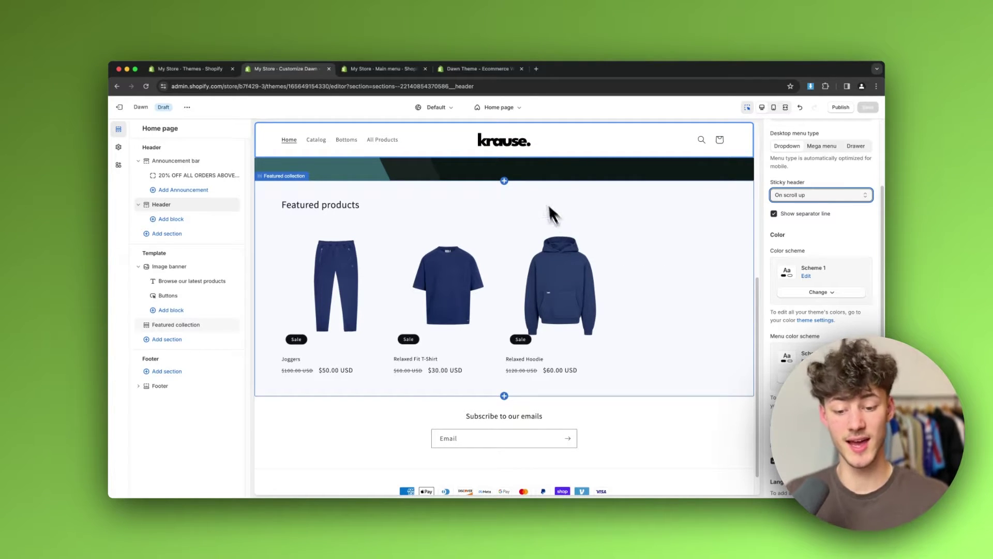
pyautogui.scroll(10, 576, 207)
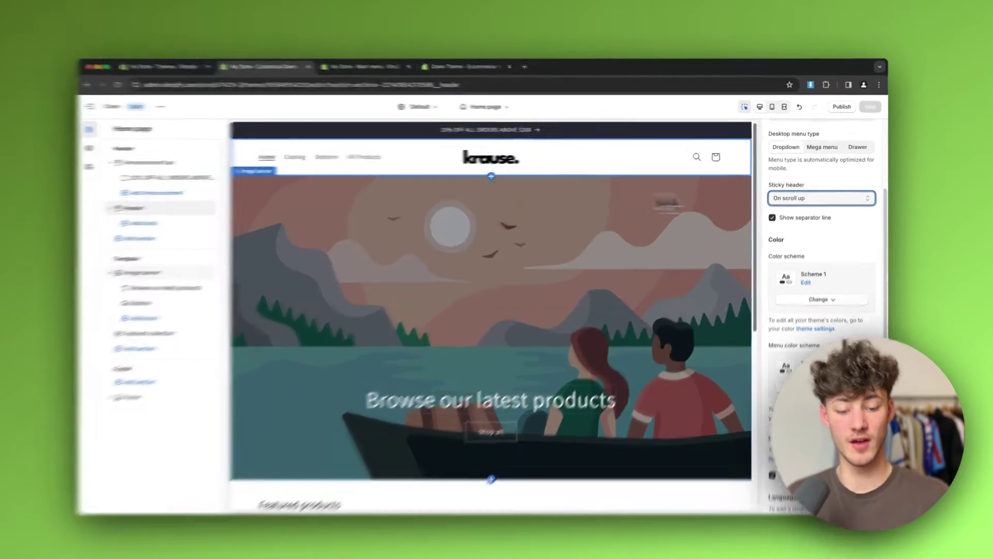
# - Try the None option for the sticky header on the home page preview, and return to On scroll up
pyautogui.click(782, 195)
pyautogui.press('Up')
pyautogui.press('Up')
pyautogui.press('Return')
pyautogui.scroll(-5, 311, 237)
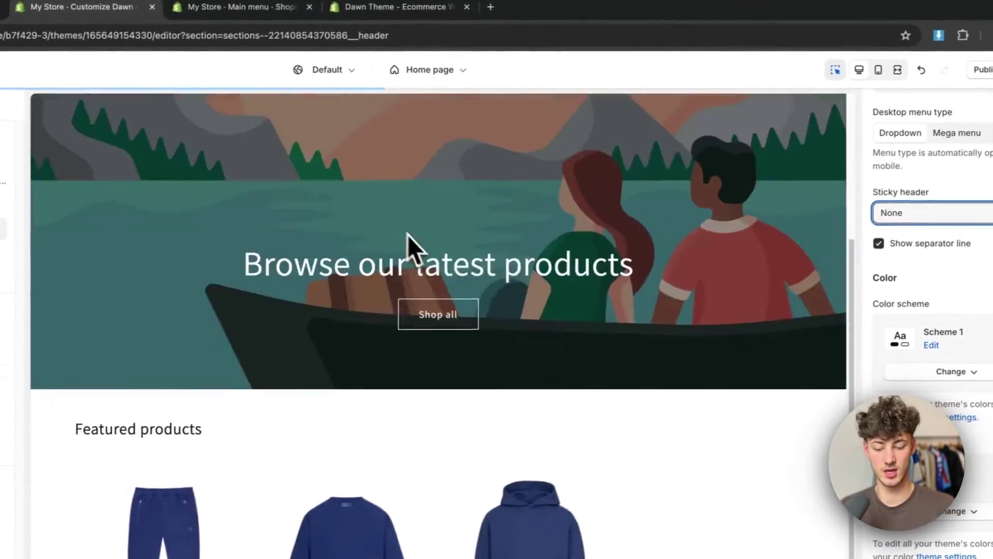
pyautogui.scroll(5, 440, 259)
pyautogui.scroll(-10, 459, 312)
pyautogui.scroll(10, 470, 333)
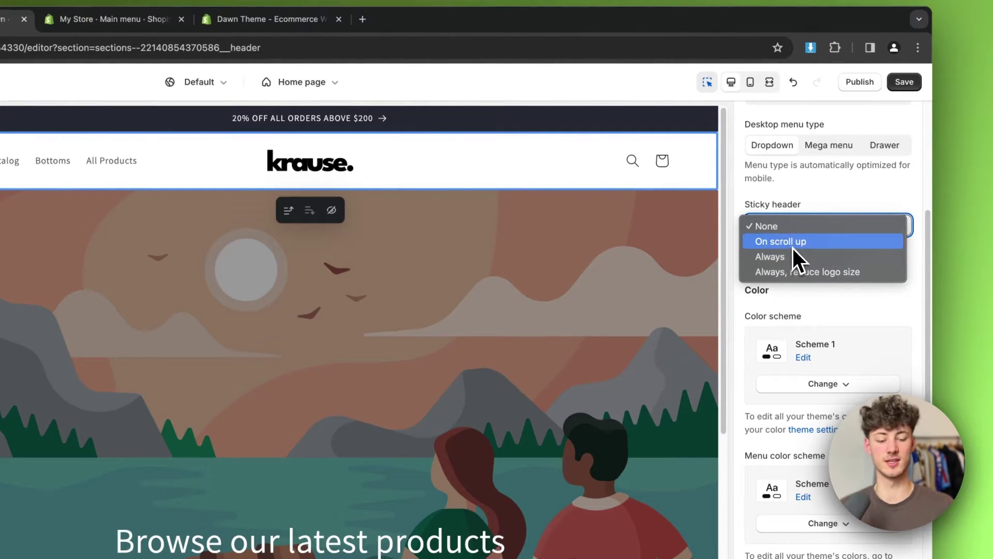
pyautogui.click(794, 243)
pyautogui.click(802, 228)
pyautogui.press('Escape')
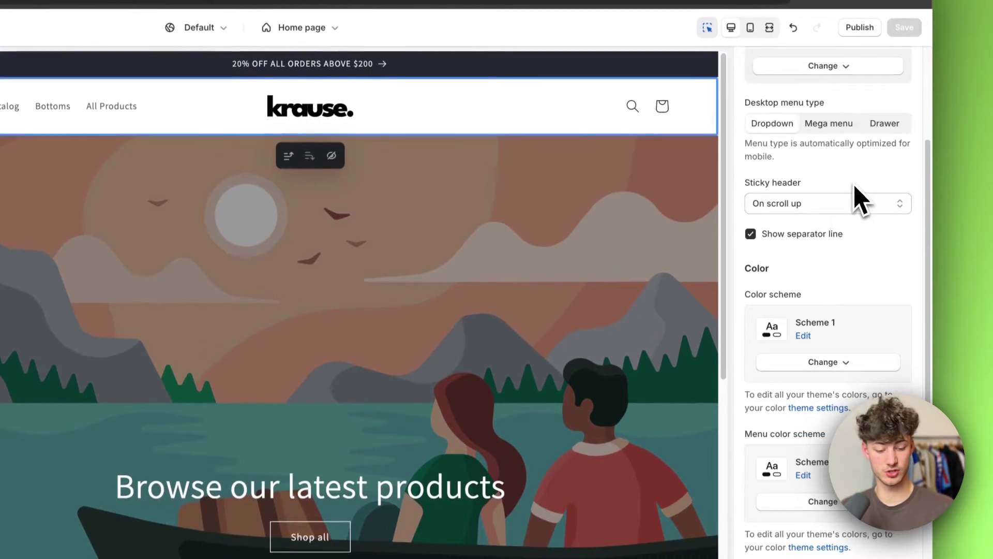
# - Open the settings of the home page's image banner section
pyautogui.scroll(-3, 833, 243)
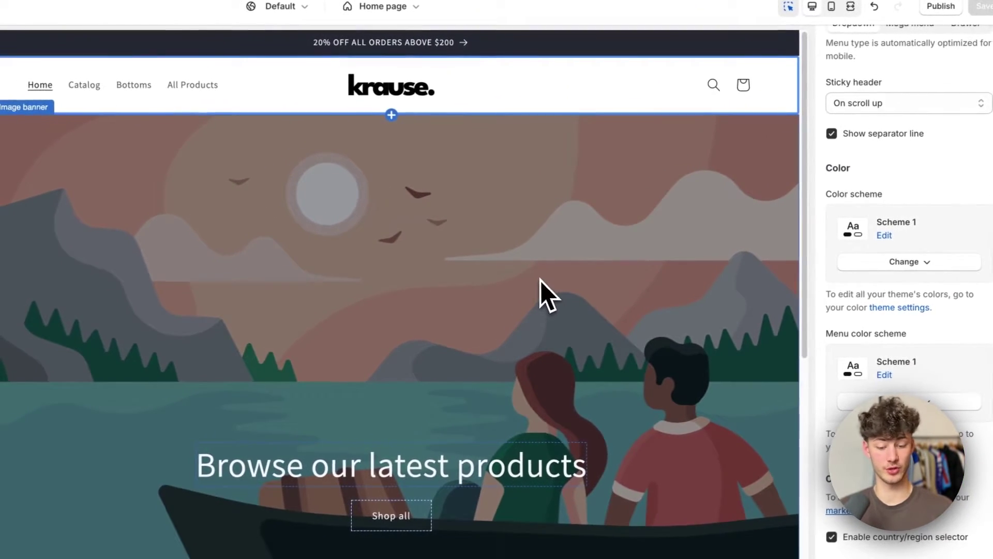
pyautogui.click(541, 280)
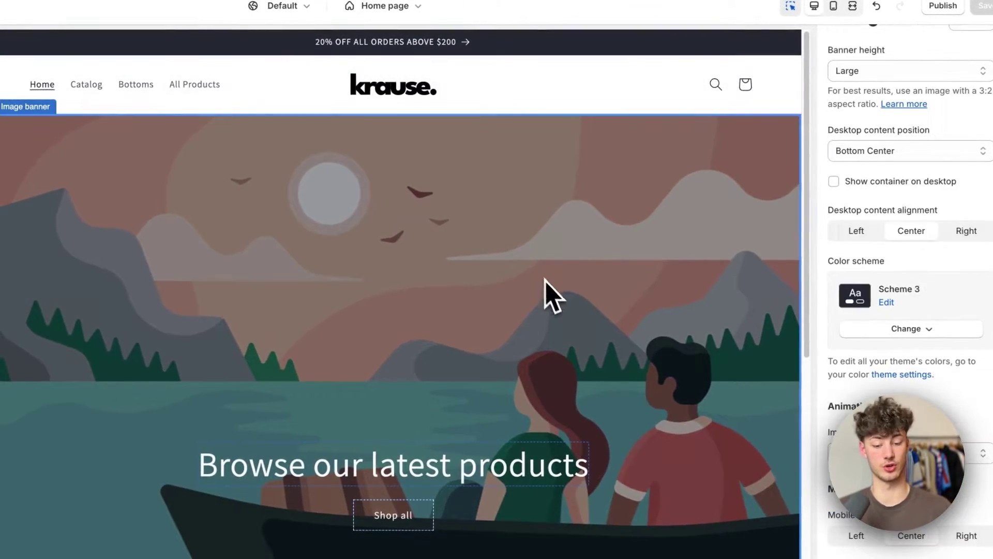
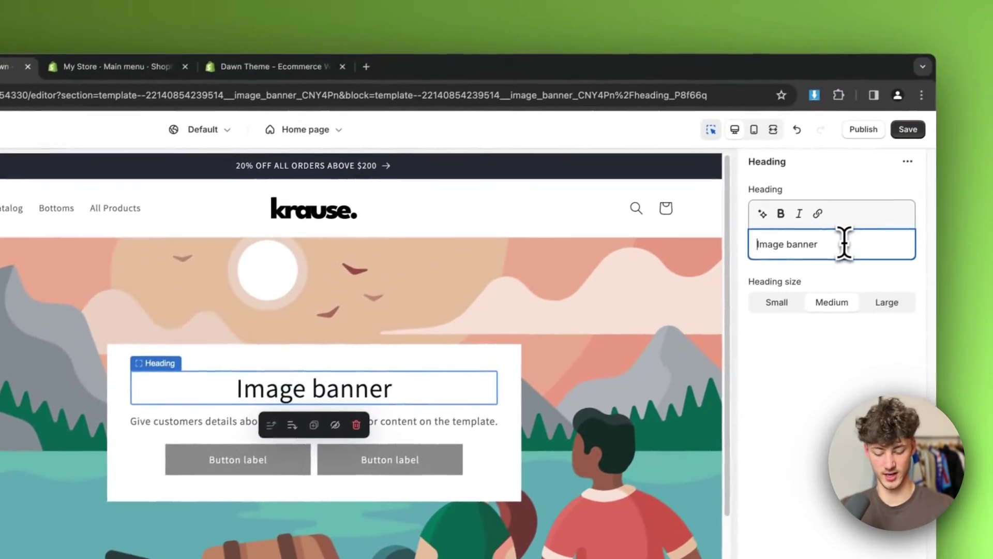
# - Replace the image banner's heading with "Shop our newest Products." in bold, at Medium heading size
pyautogui.tripleClick(841, 246)
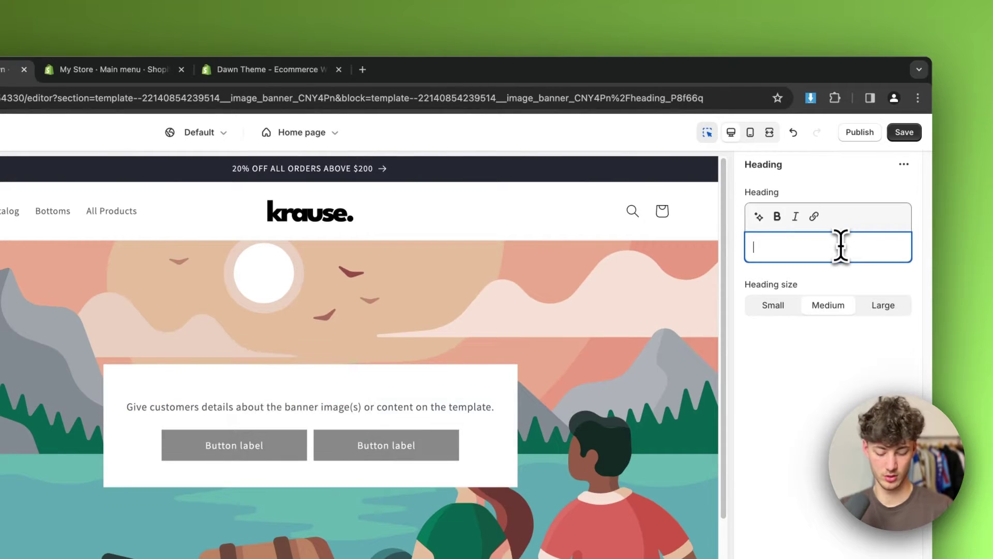
pyautogui.write('Shop our newest Products.')
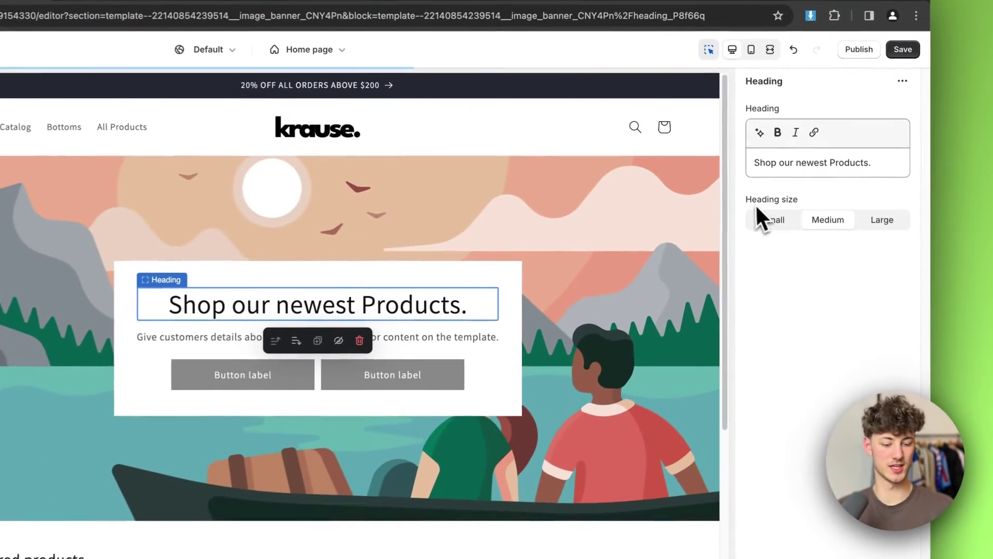
pyautogui.click(851, 214)
pyautogui.click(817, 220)
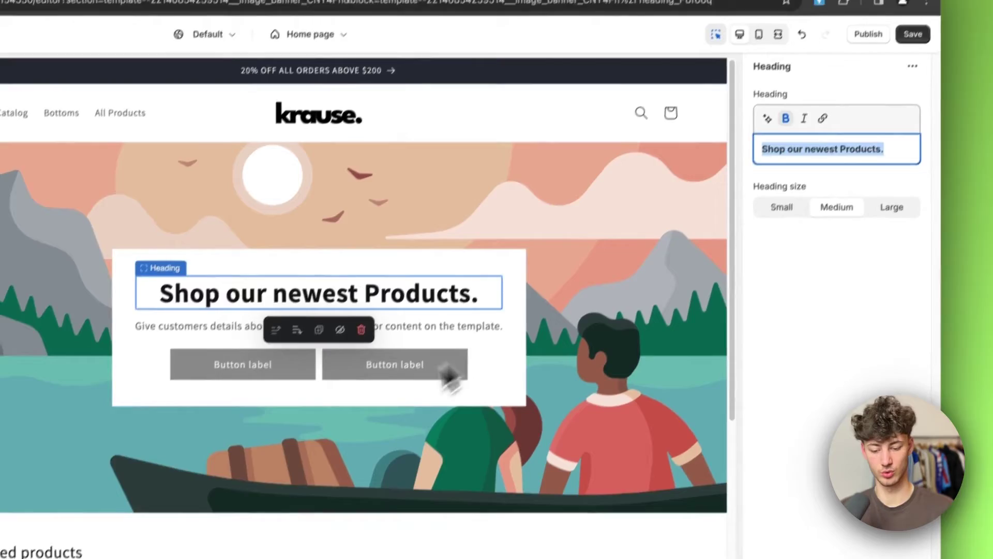
# - Append the placeholder text "asdasdsa" to the image banner's description
pyautogui.click(391, 377)
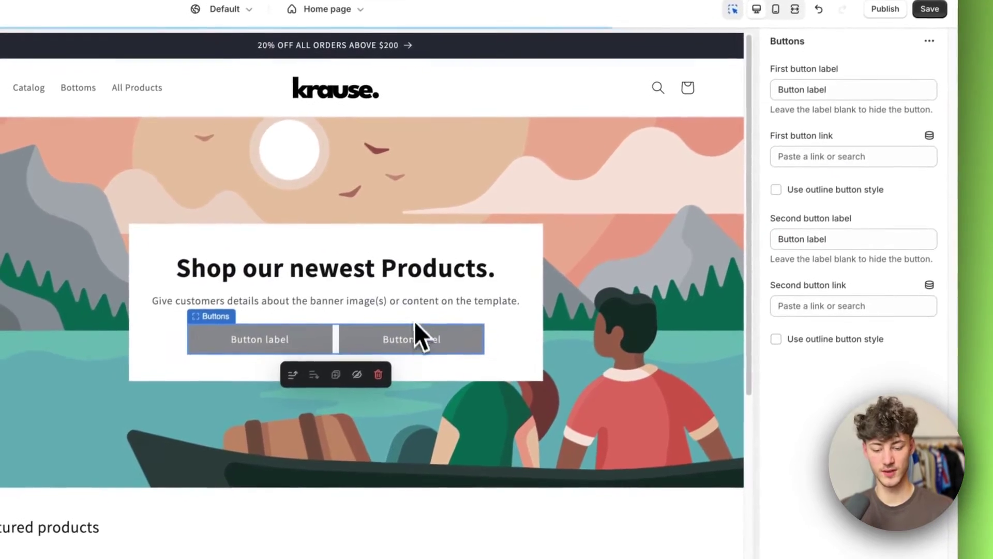
pyautogui.click(191, 339)
pyautogui.write('asdasdsa')
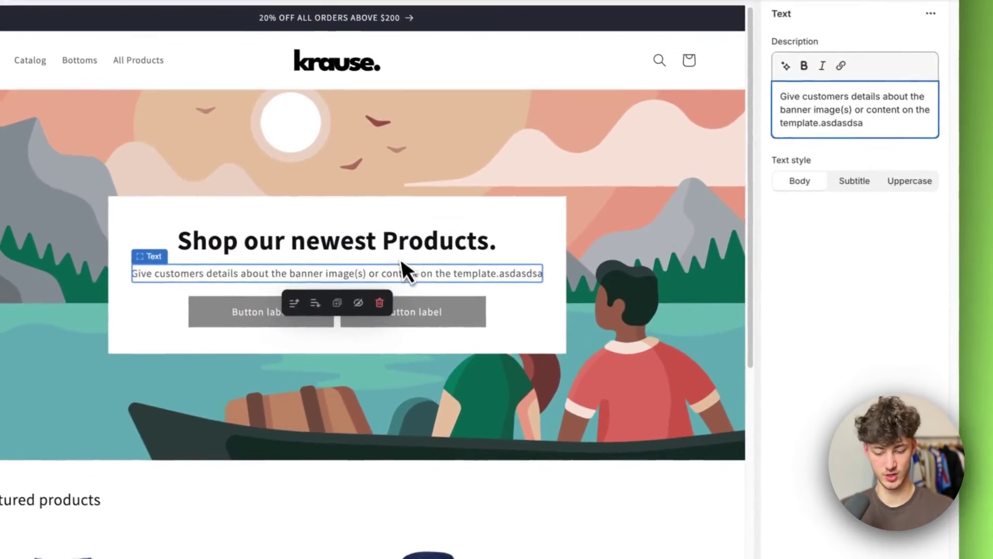
# - Clear the banner's second button label, label the first button Shop All Products and link it to All products
pyautogui.click(373, 298)
pyautogui.click(354, 295)
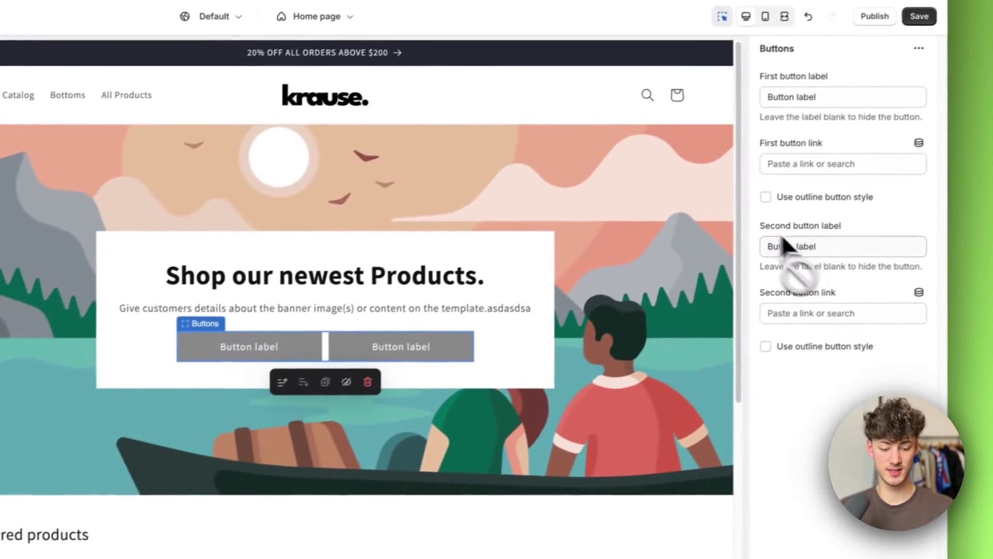
pyautogui.click(785, 246)
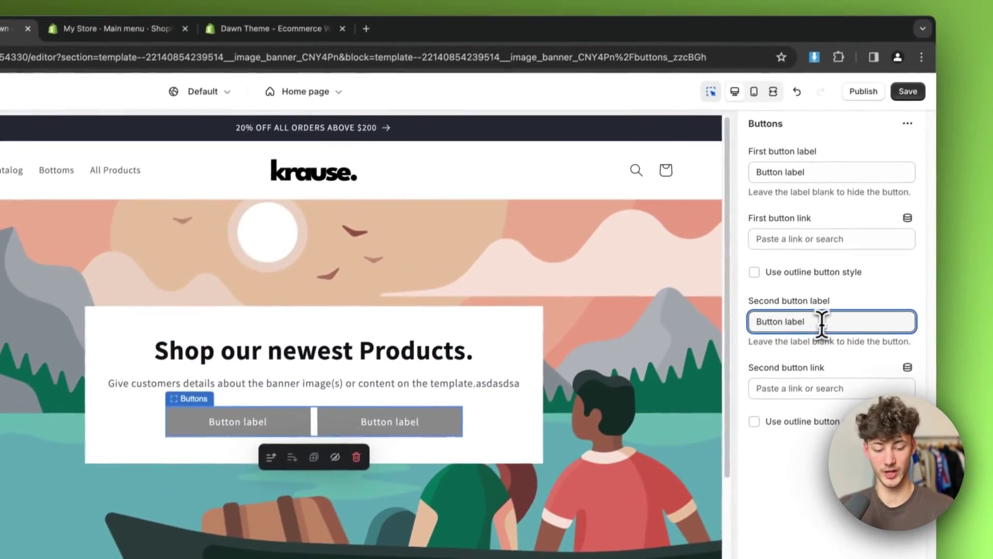
pyautogui.tripleClick(848, 269)
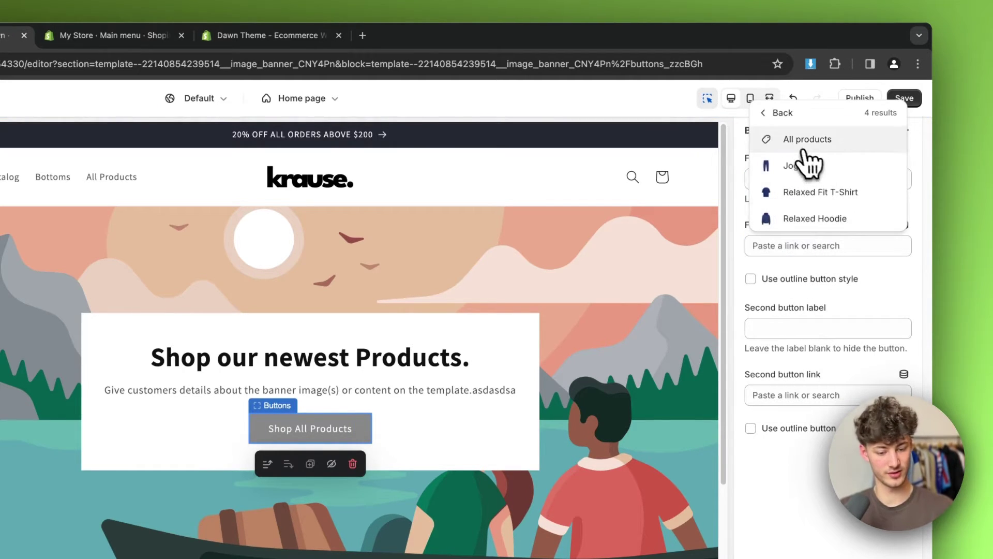
pyautogui.click(805, 148)
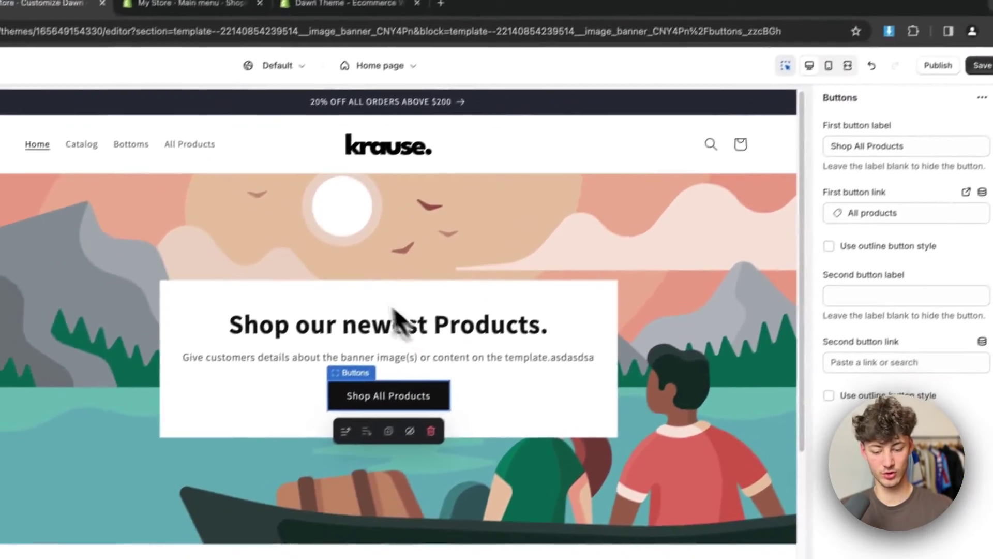
# - Set the image banner's first image to white1_1 from the store's image library
pyautogui.click(408, 295)
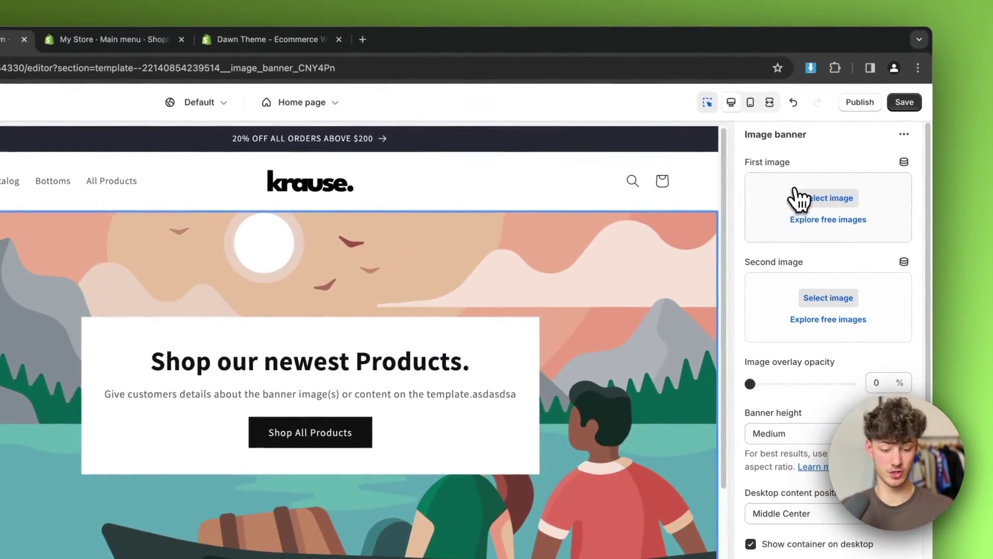
pyautogui.click(799, 198)
pyautogui.click(190, 355)
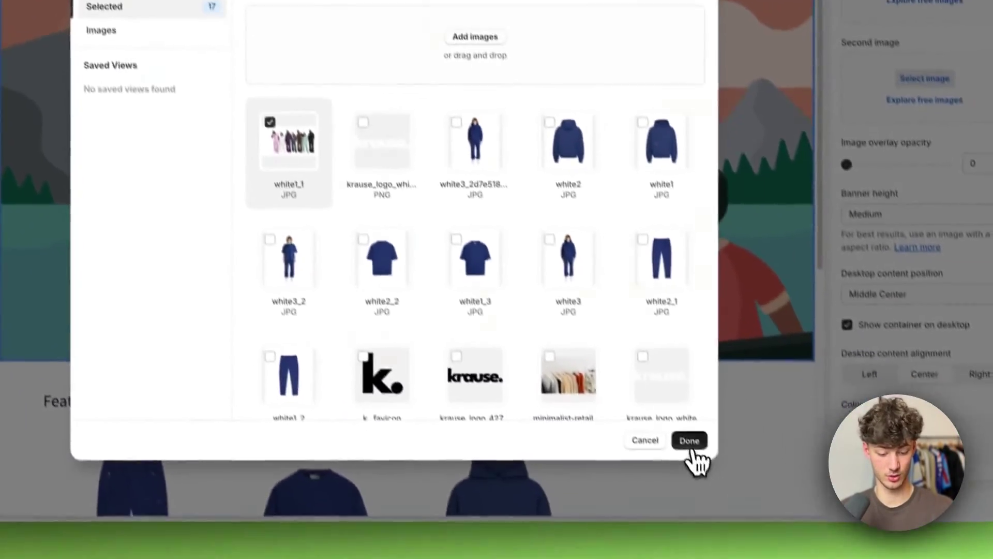
pyautogui.click(691, 442)
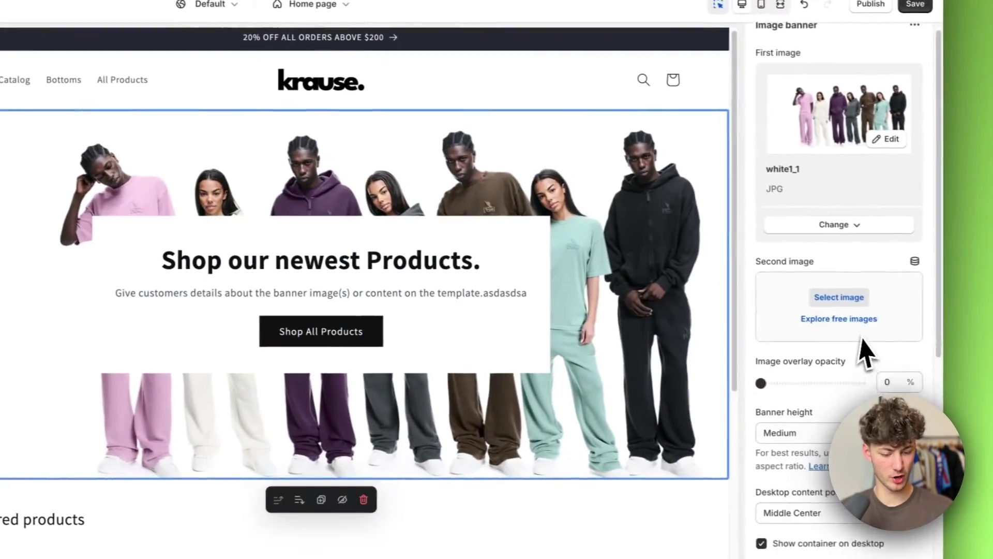
# - Set the image banner's desktop content position to Middle Left
pyautogui.scroll(-5, 861, 350)
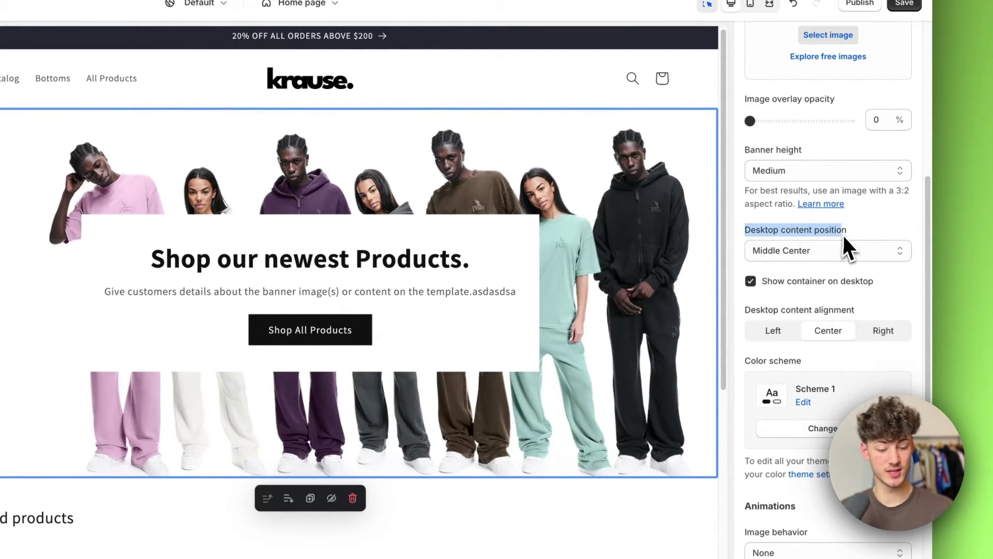
pyautogui.click(831, 250)
pyautogui.click(813, 252)
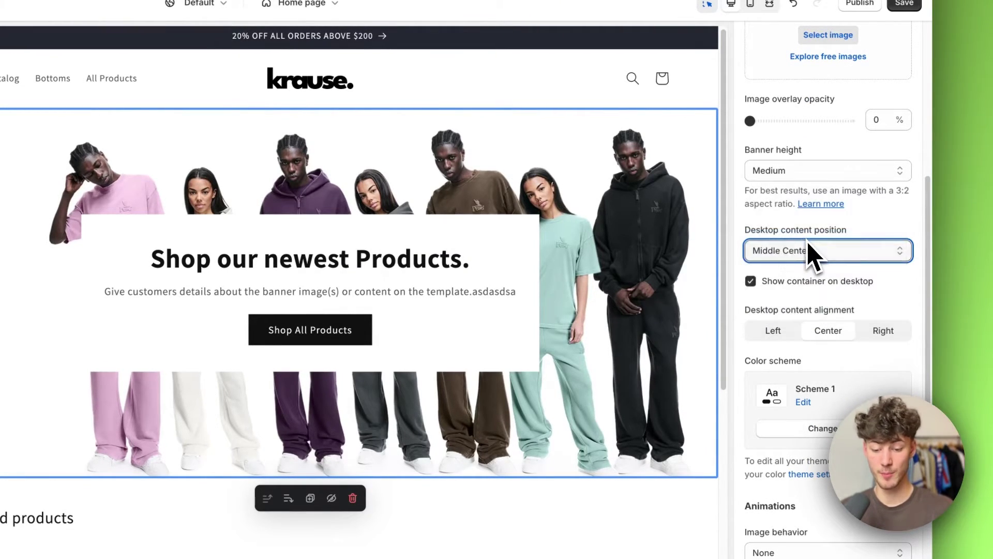
pyautogui.press('Up')
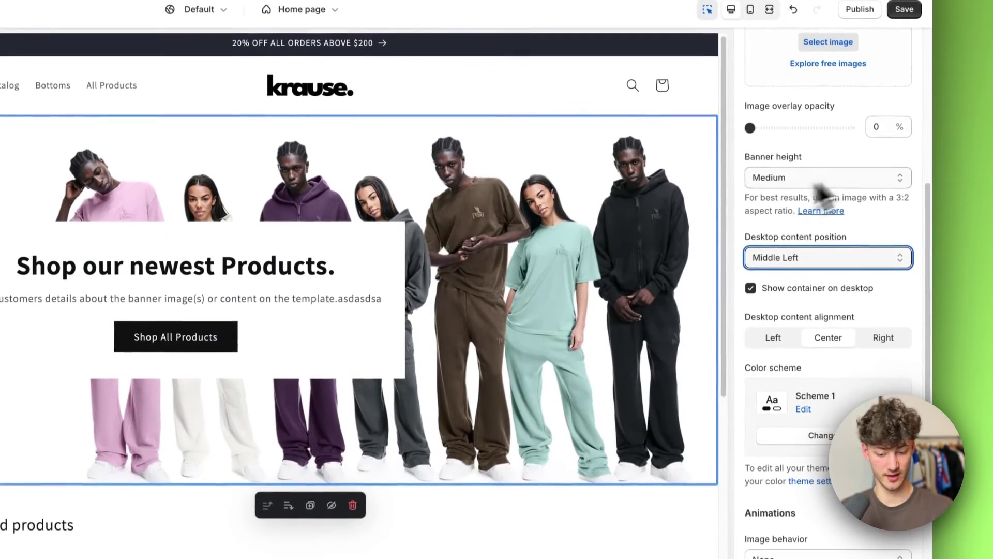
# - Try Scheme 3 and Scheme 2 as the image banner's color scheme, and set it to Scheme 5
pyautogui.scroll(-1, 838, 318)
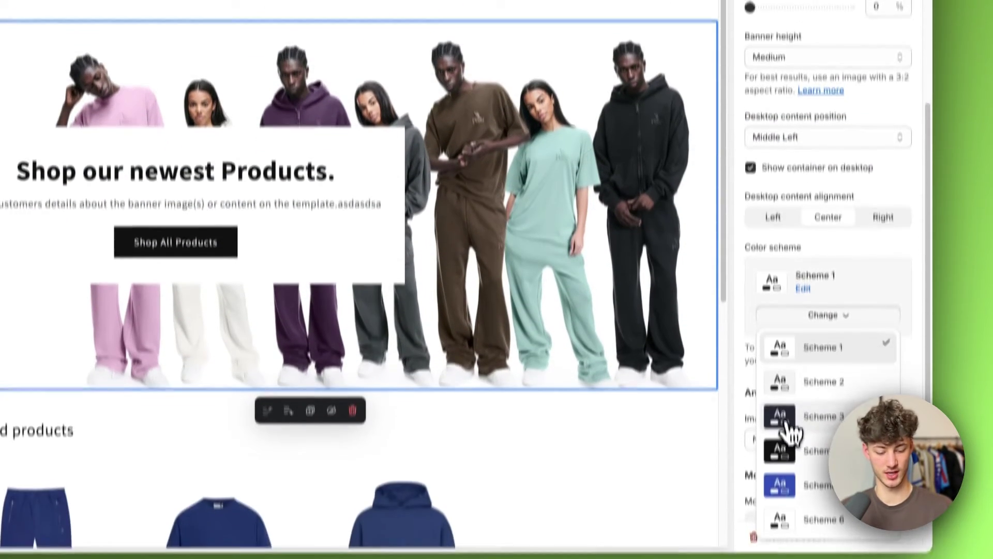
pyautogui.click(807, 509)
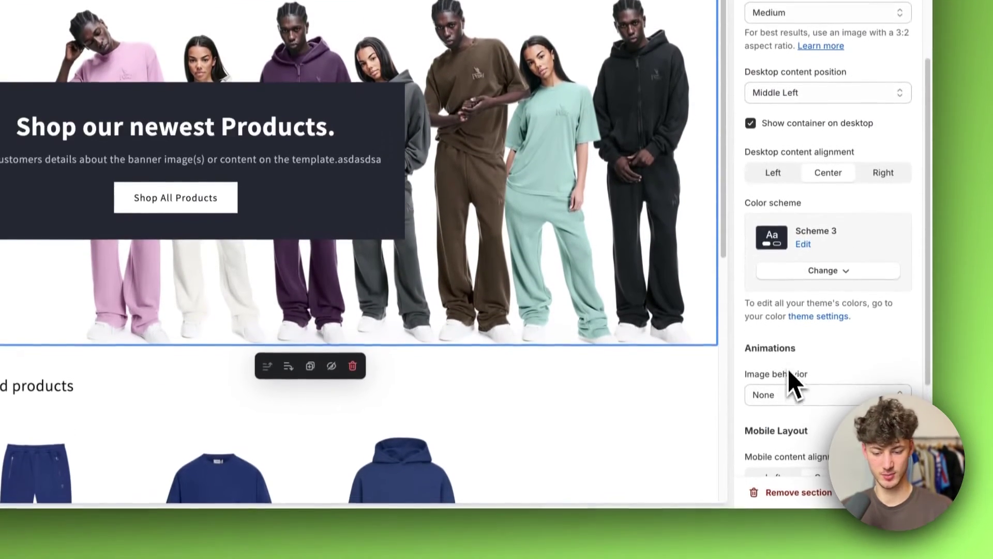
pyautogui.click(810, 269)
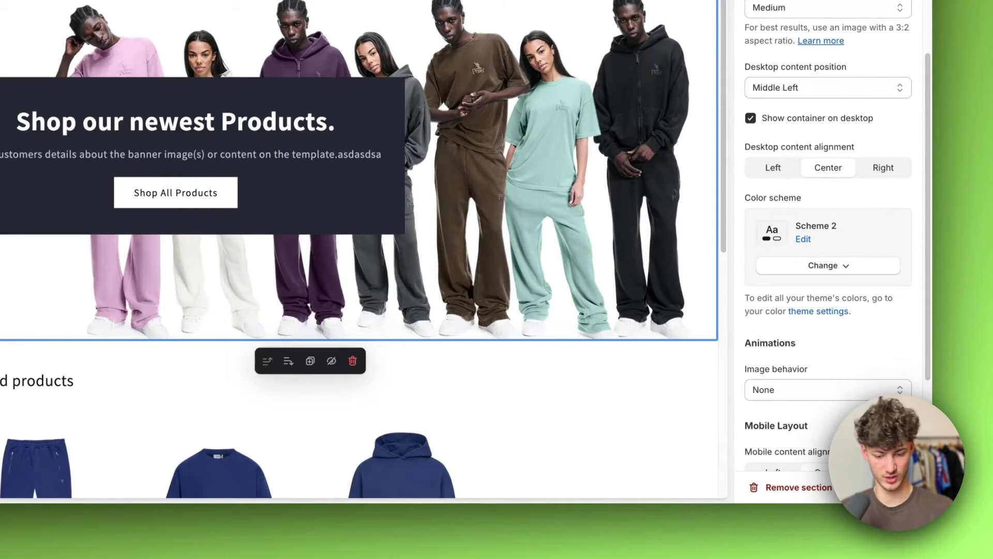
pyautogui.click(817, 273)
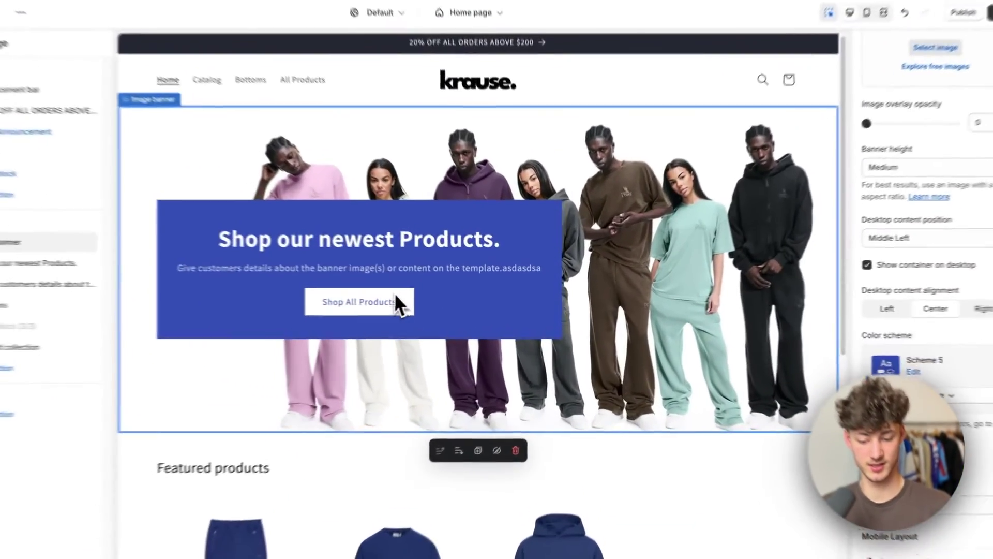
# - Inspect the settings of the image banner's Shop All Products button and of the Featured collection section
pyautogui.click(444, 307)
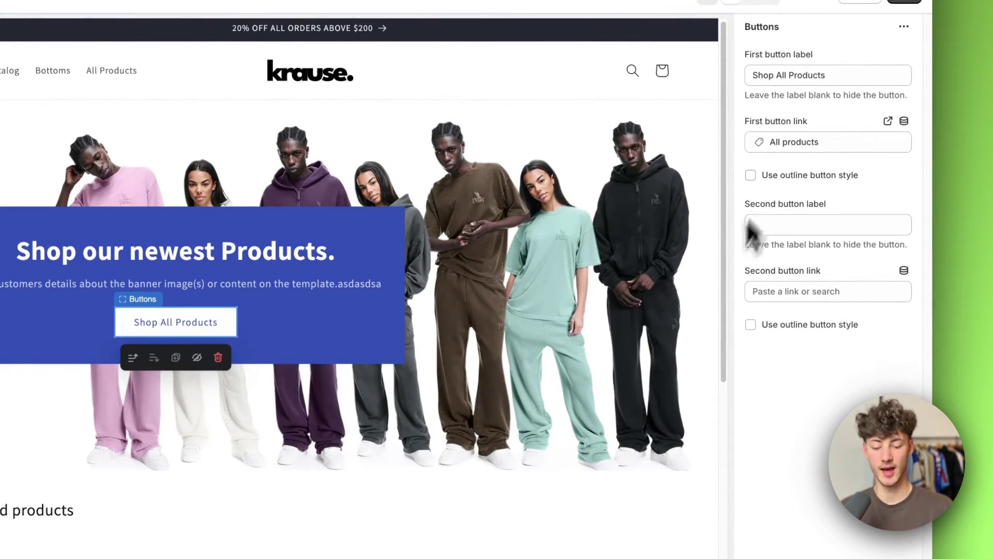
pyautogui.click(687, 283)
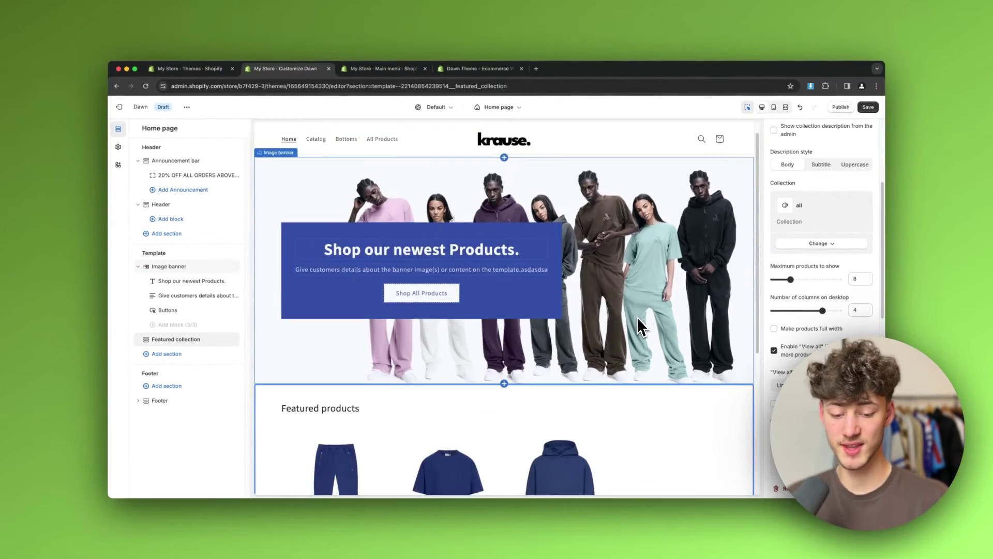
pyautogui.scroll(-5, 638, 317)
pyautogui.scroll(3, 626, 310)
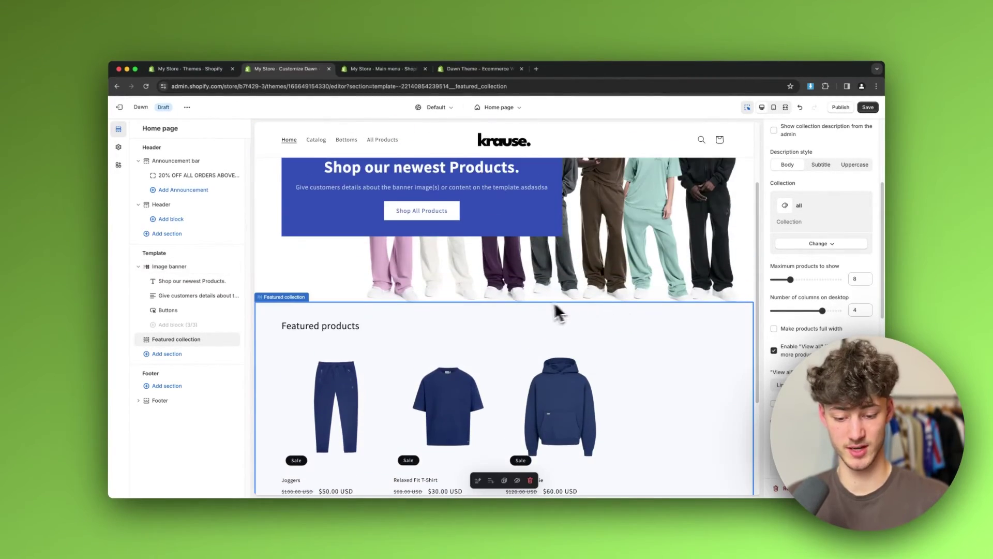
pyautogui.scroll(-2, 532, 310)
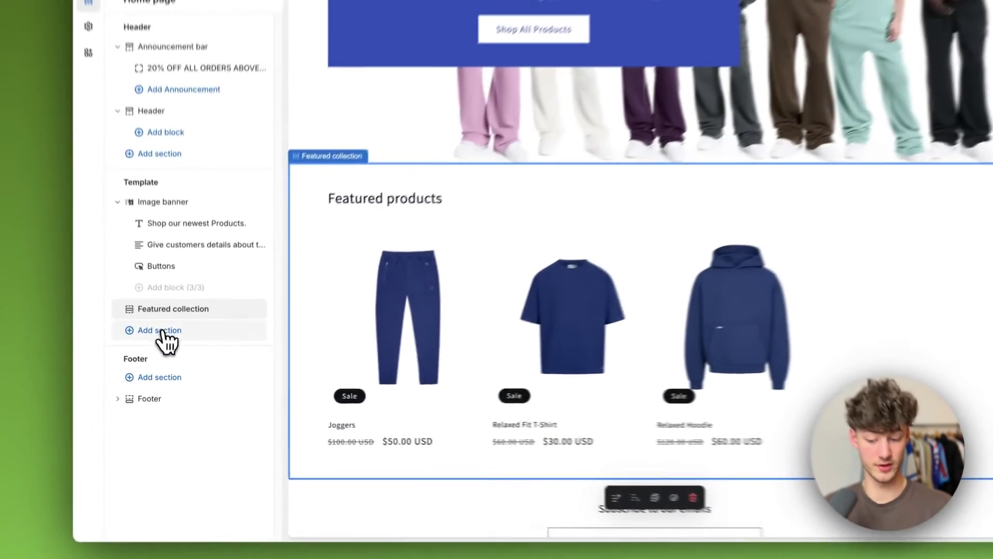
# - Add a Multicolumn section to the home page template below the Featured collection
pyautogui.click(167, 354)
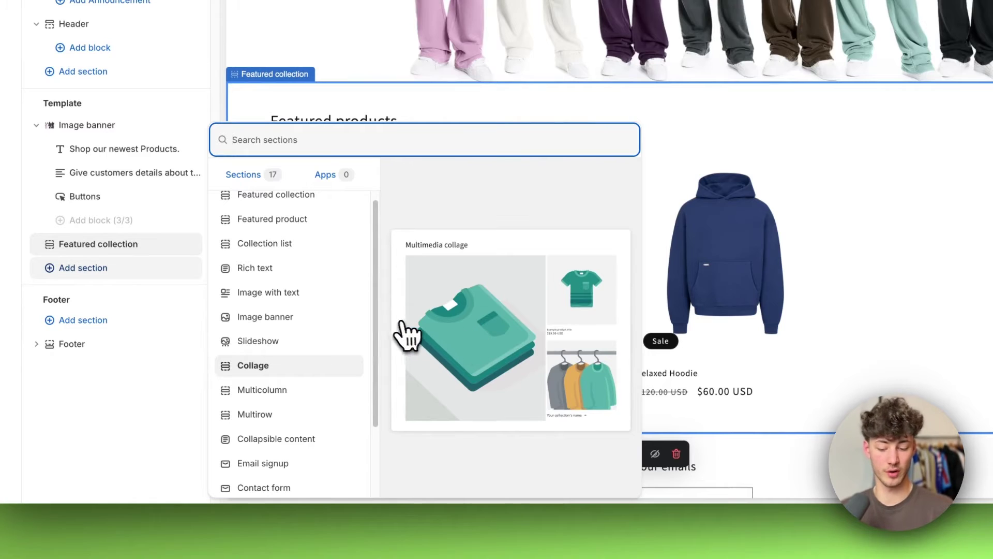
pyautogui.scroll(-1, 374, 353)
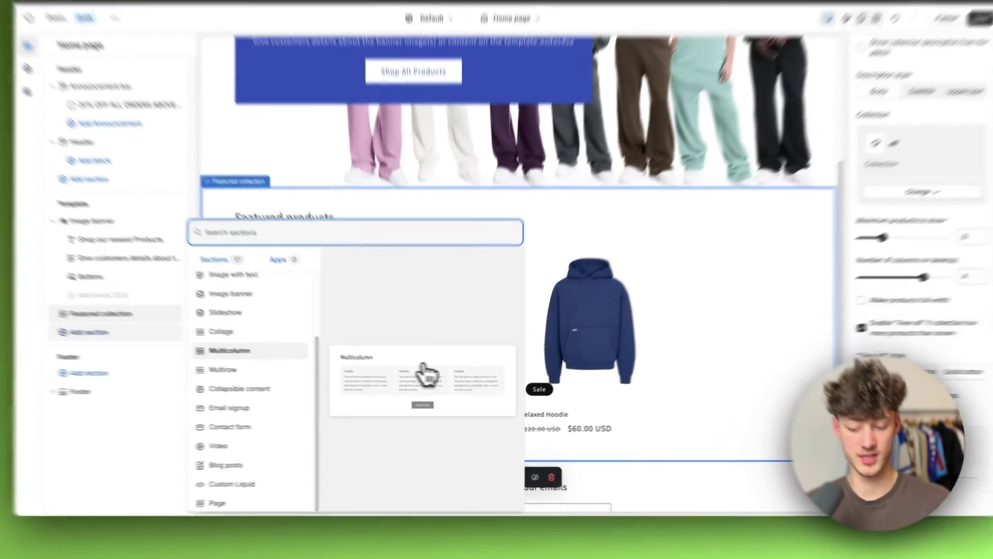
pyautogui.click(438, 389)
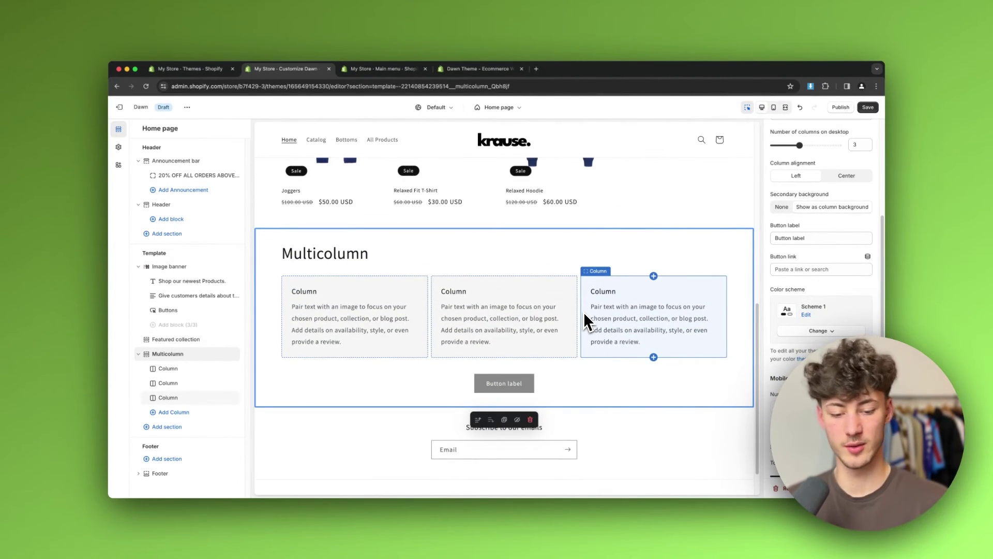
# - Try adding an Email signup section to the footer group above the existing footer, and remove it again
pyautogui.scroll(-2, 584, 316)
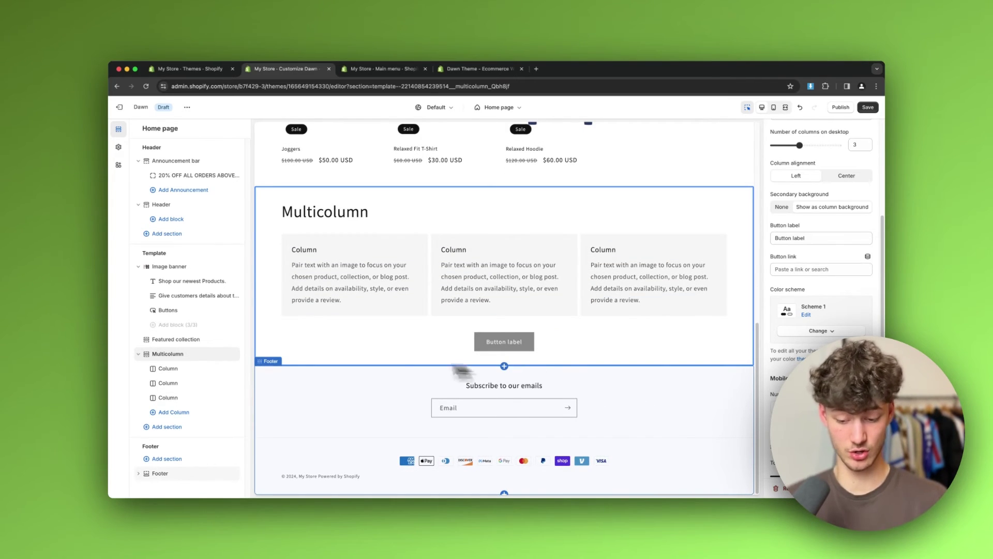
pyautogui.click(387, 387)
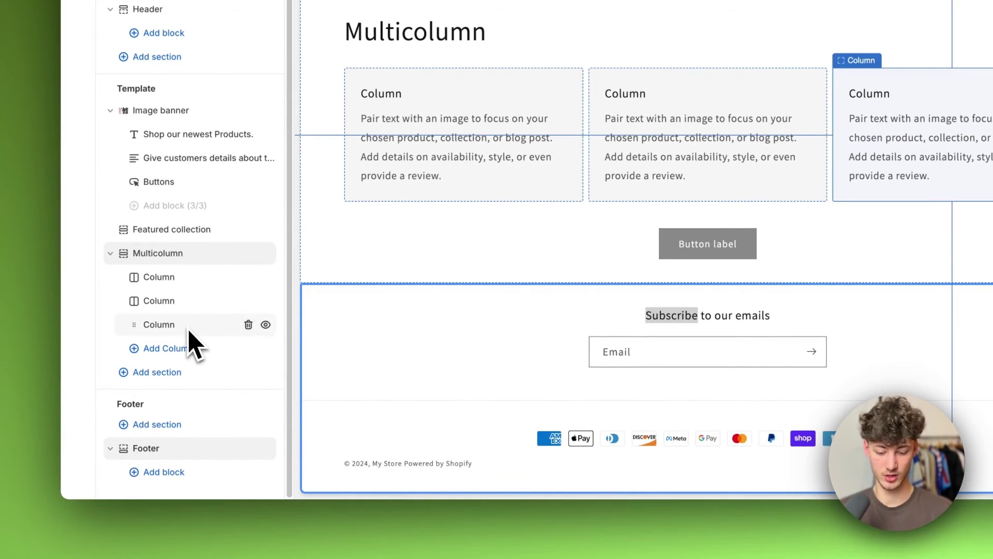
pyautogui.click(166, 427)
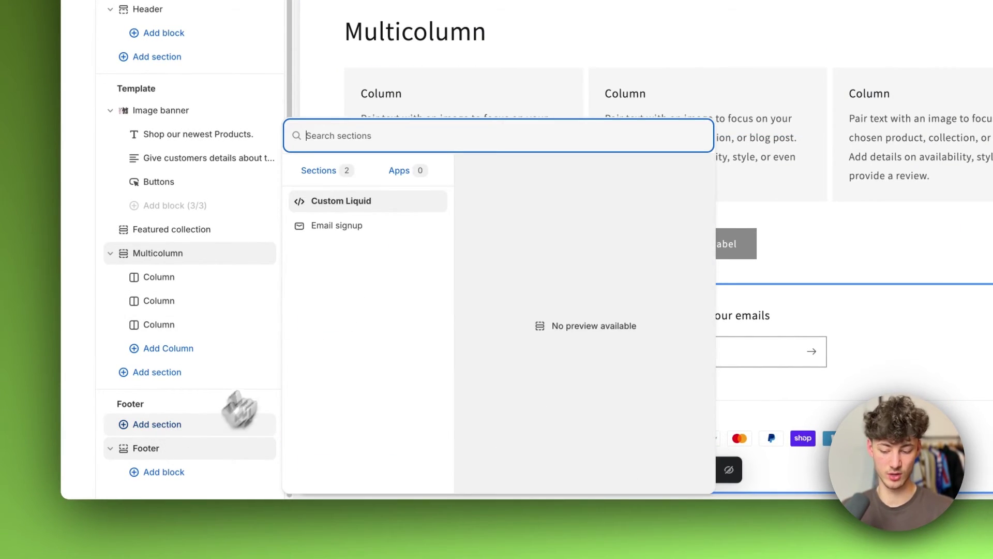
pyautogui.click(365, 228)
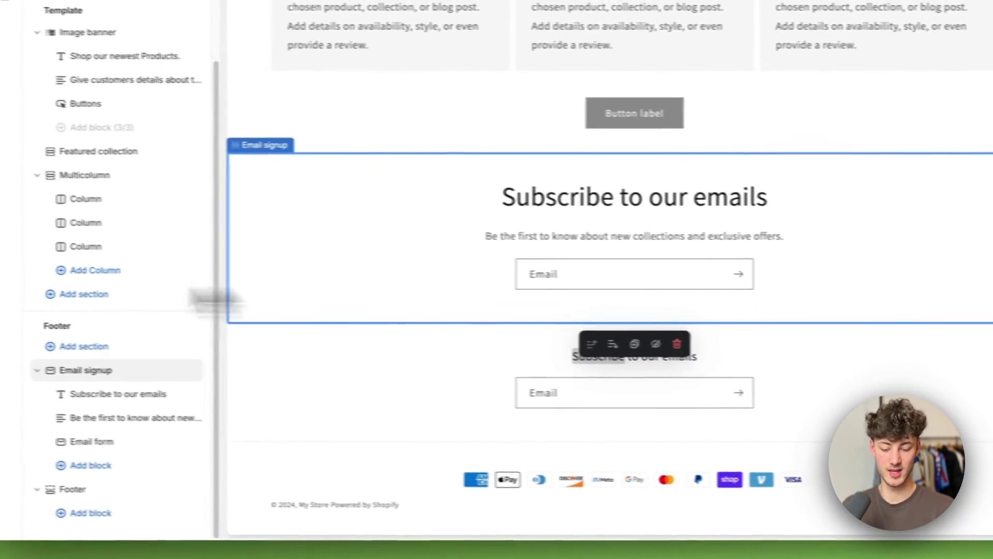
pyautogui.click(439, 236)
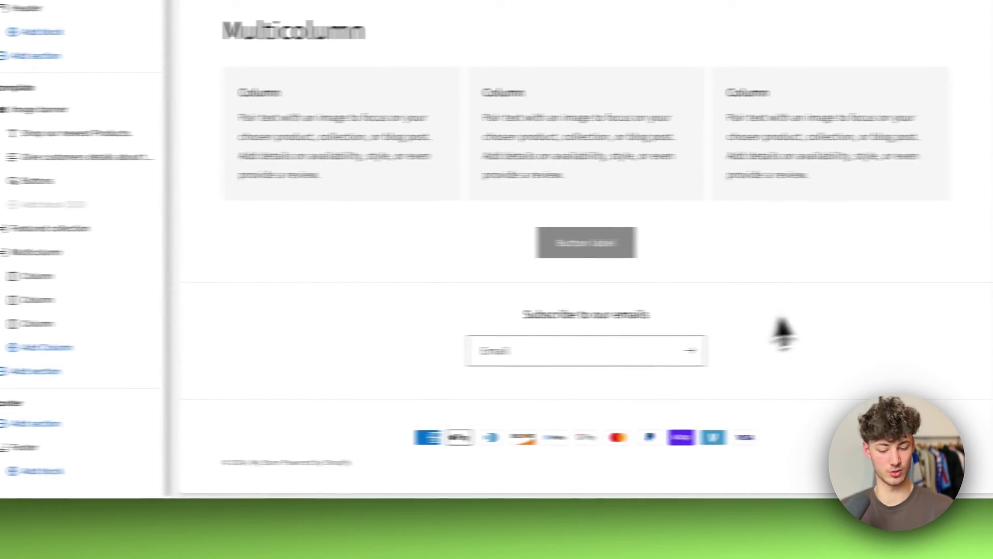
# - Add a Menu block and a Brand information block to the footer
pyautogui.click(777, 322)
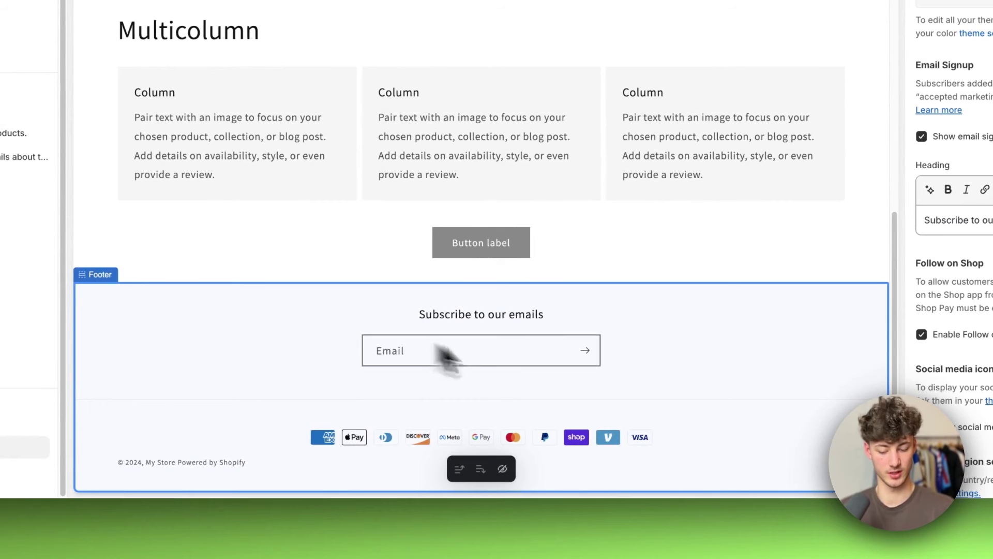
pyautogui.click(160, 470)
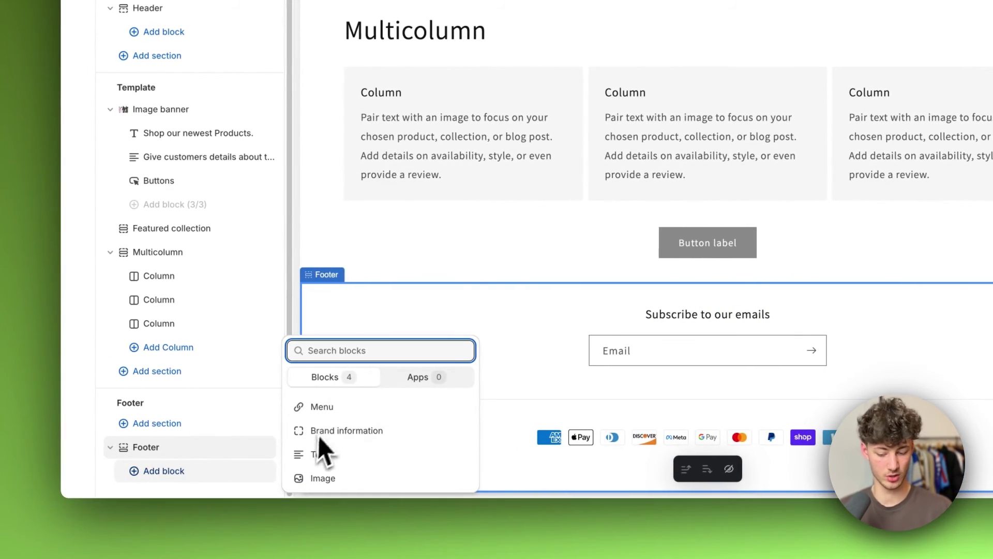
pyautogui.click(321, 406)
pyautogui.scroll(-1, 235, 344)
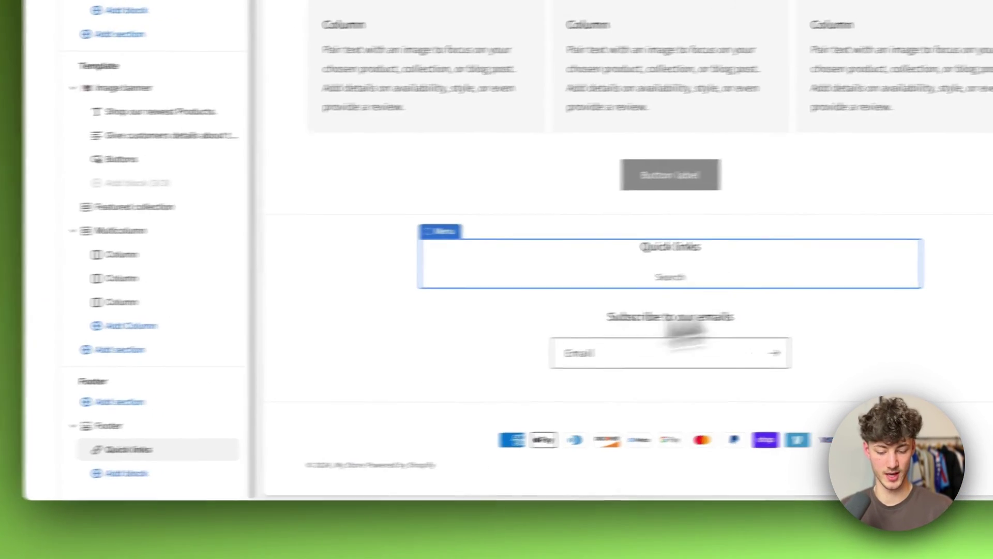
pyautogui.click(163, 471)
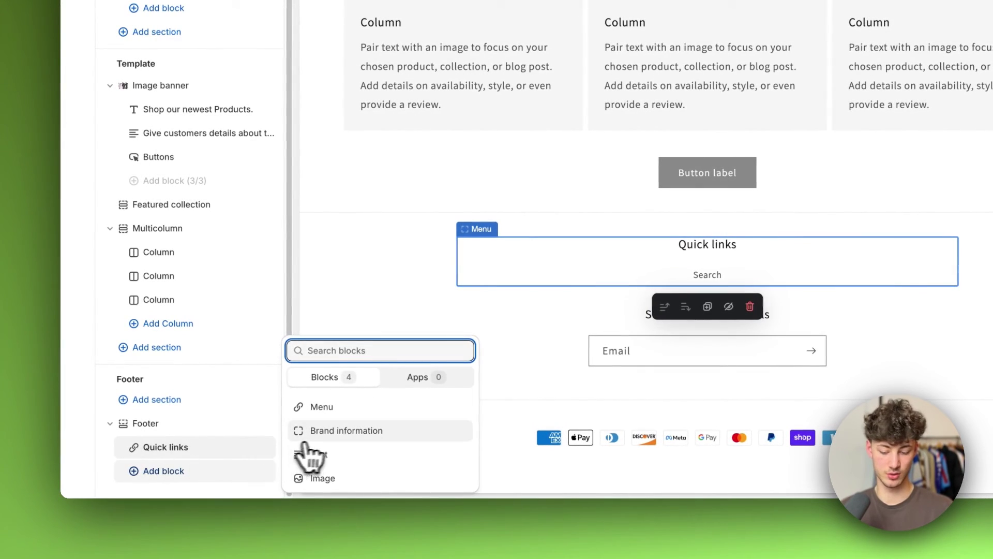
pyautogui.click(305, 437)
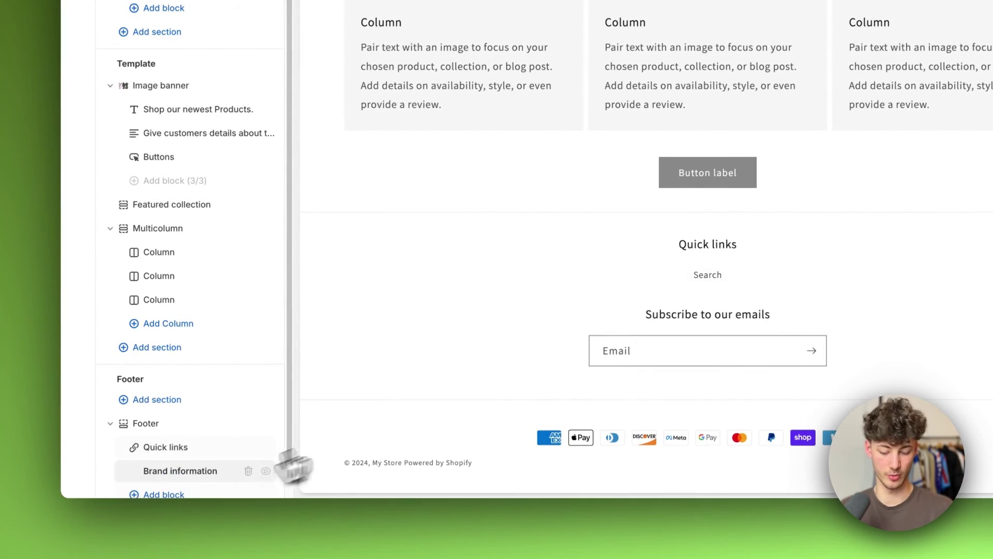
pyautogui.scroll(-1, 200, 489)
pyautogui.click(199, 482)
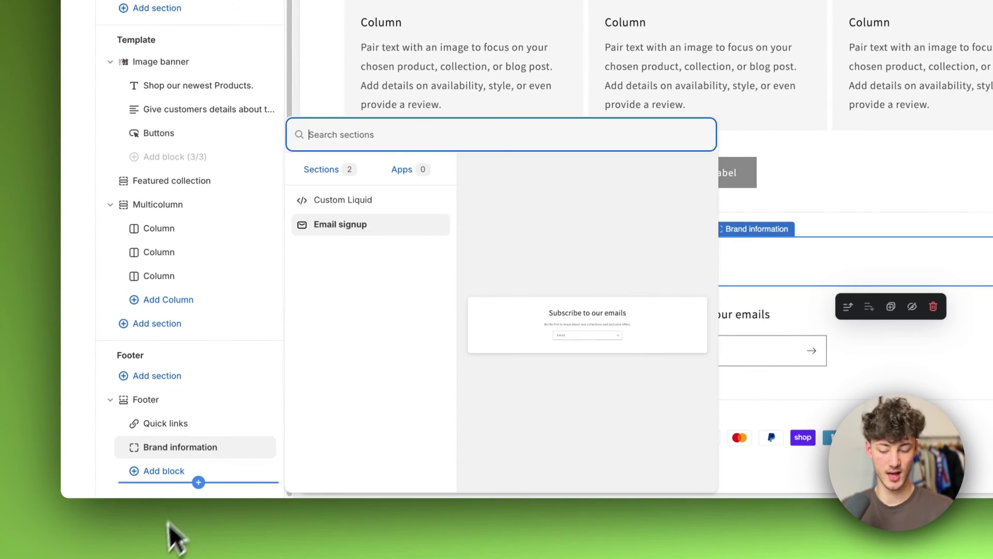
pyautogui.click(189, 488)
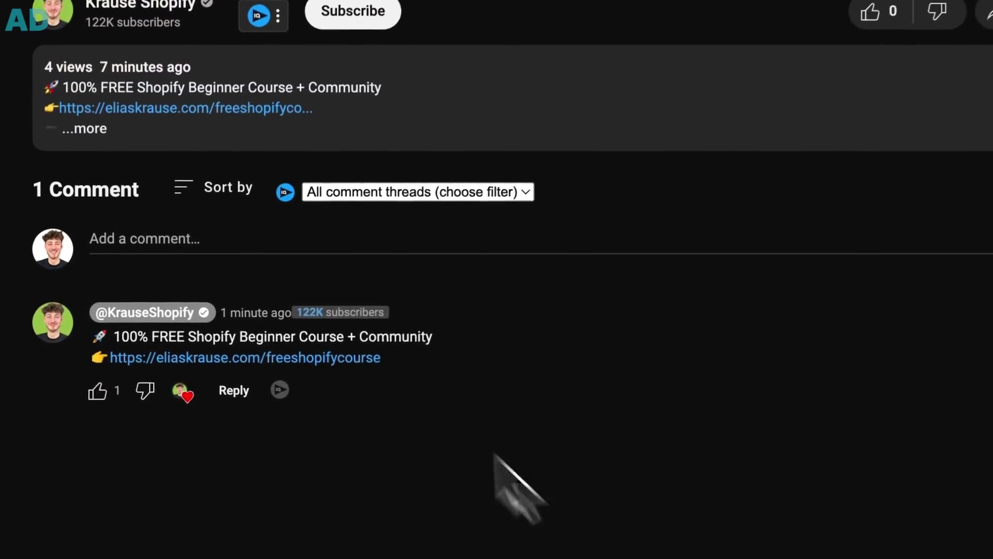
pyautogui.click(271, 371)
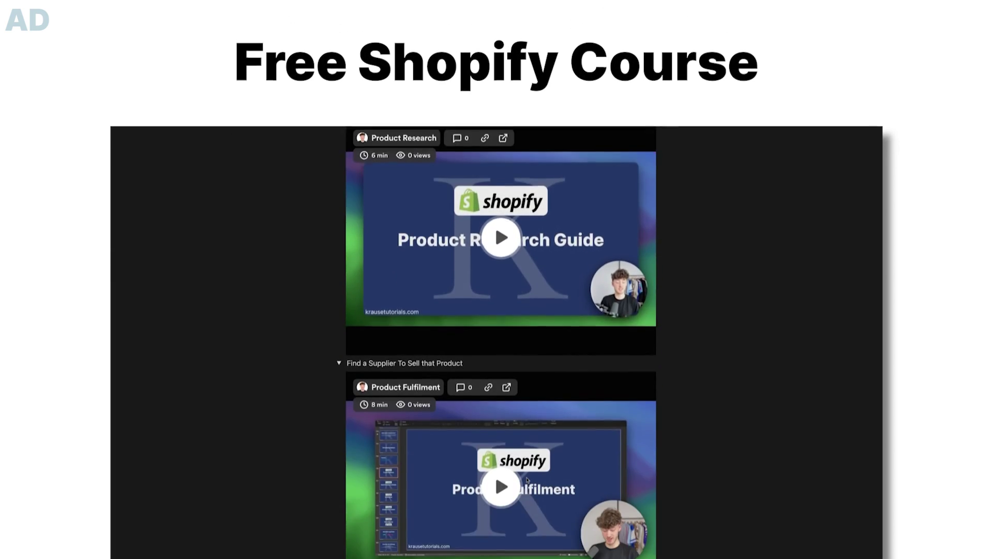